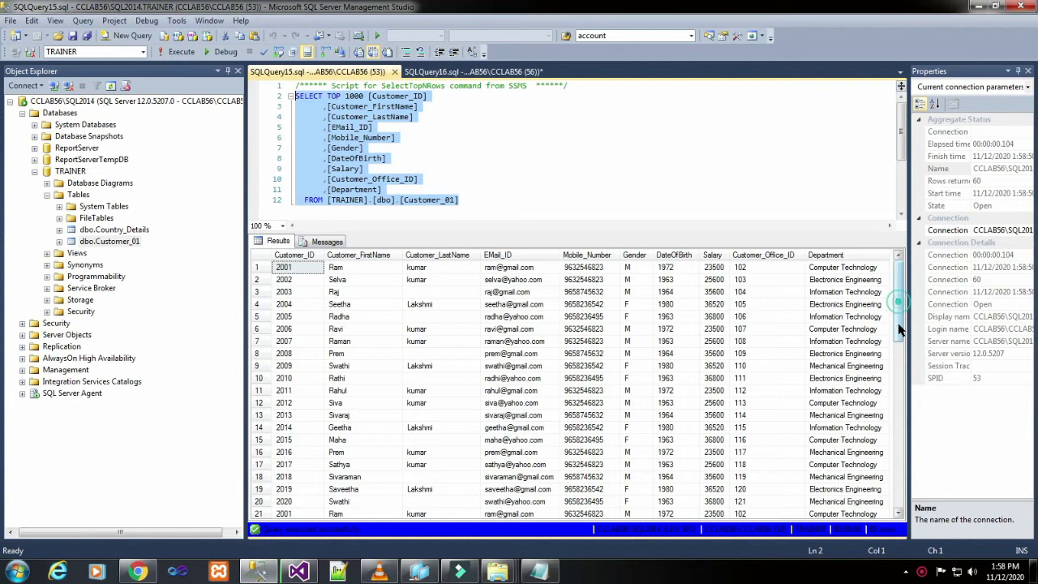
# Switch to Visual Studio and add a new shared data source named SDS_Customer_01 to the SSRS TUTORIALS project
pyautogui.click(259, 501)
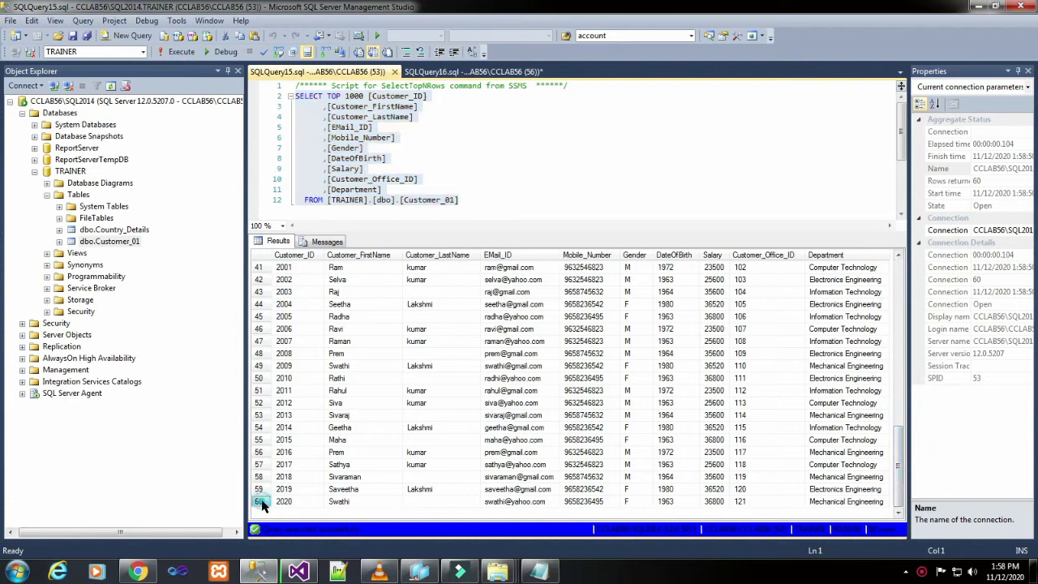
pyautogui.click(298, 572)
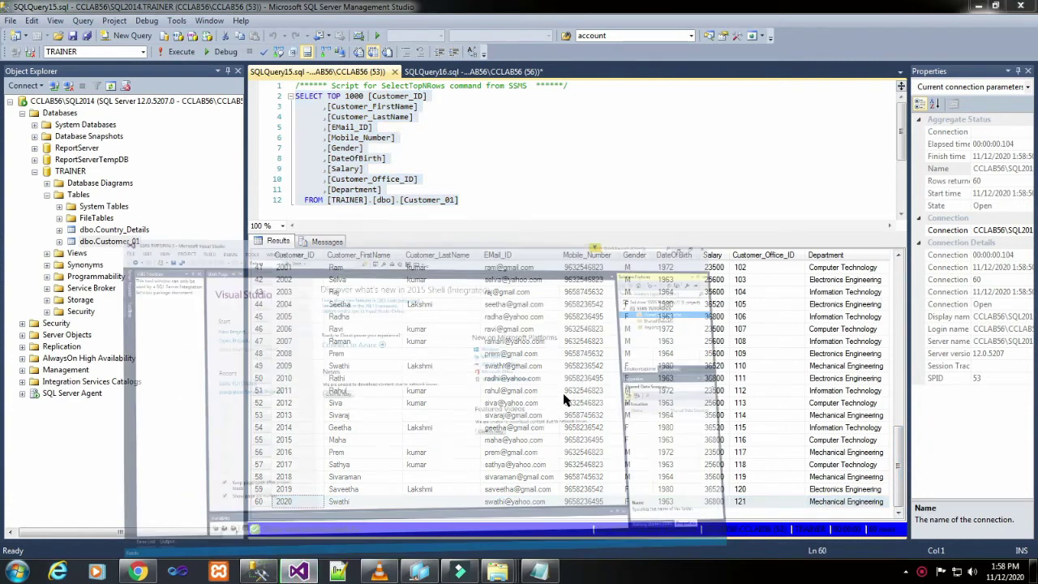
pyautogui.rightClick(950, 137)
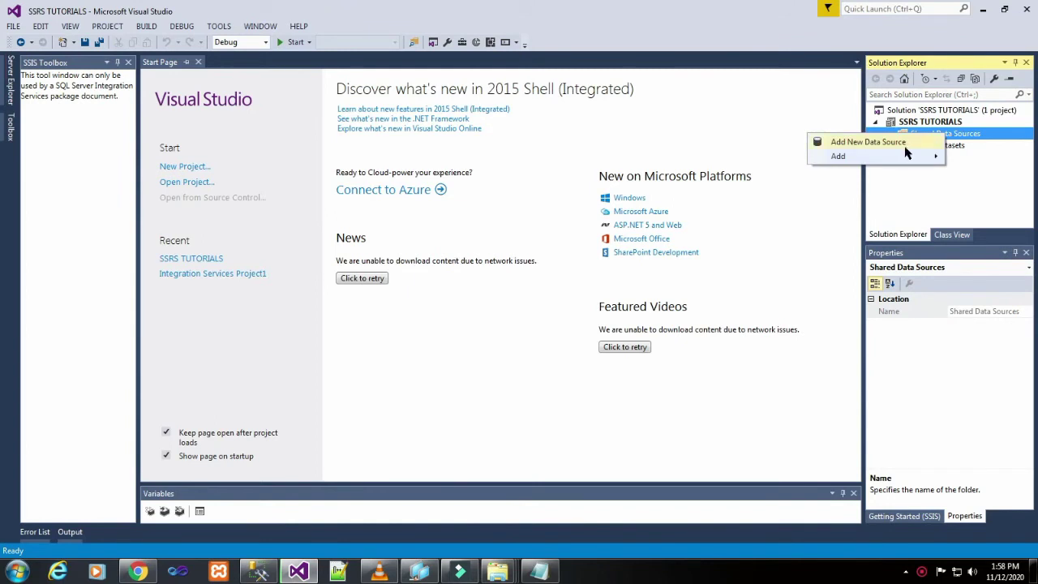
pyautogui.click(902, 144)
pyautogui.doubleClick(508, 184)
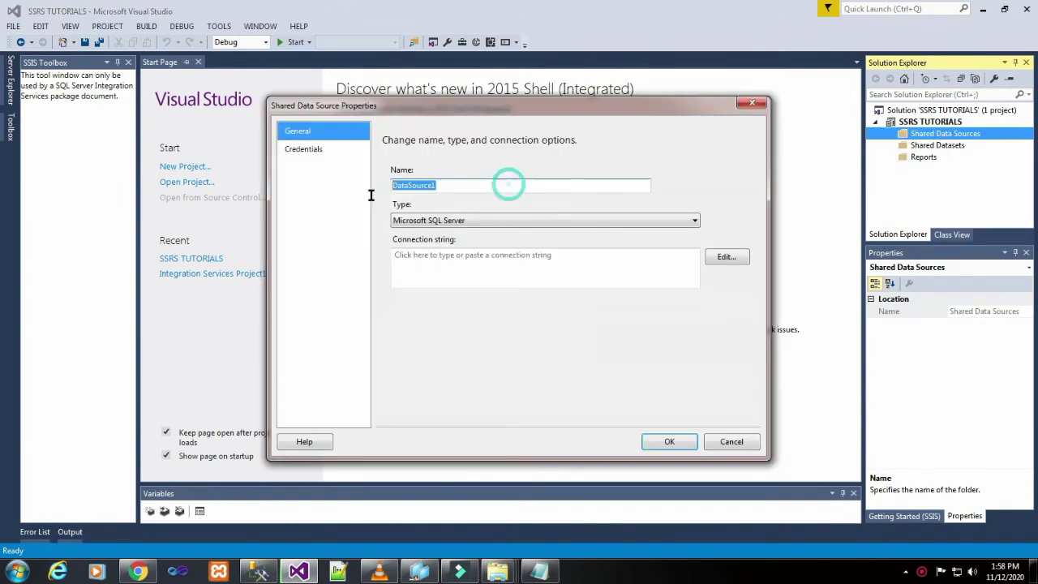
pyautogui.write('SDS')
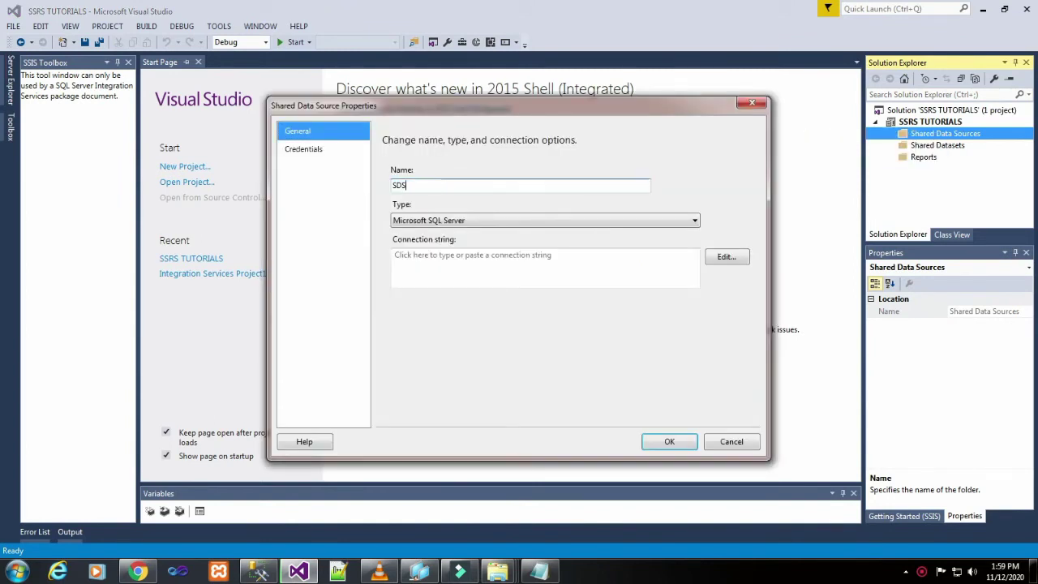
pyautogui.write('_Customer_01')
# Edit the shared data source's connection and set the server name to CCLAB56\SQL2014
pyautogui.click(730, 263)
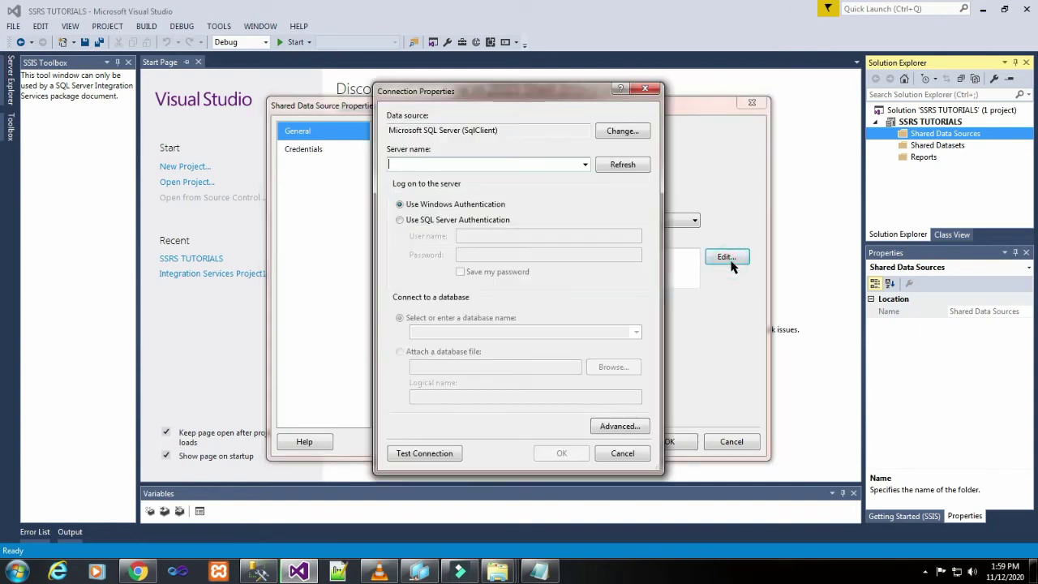
pyautogui.click(584, 164)
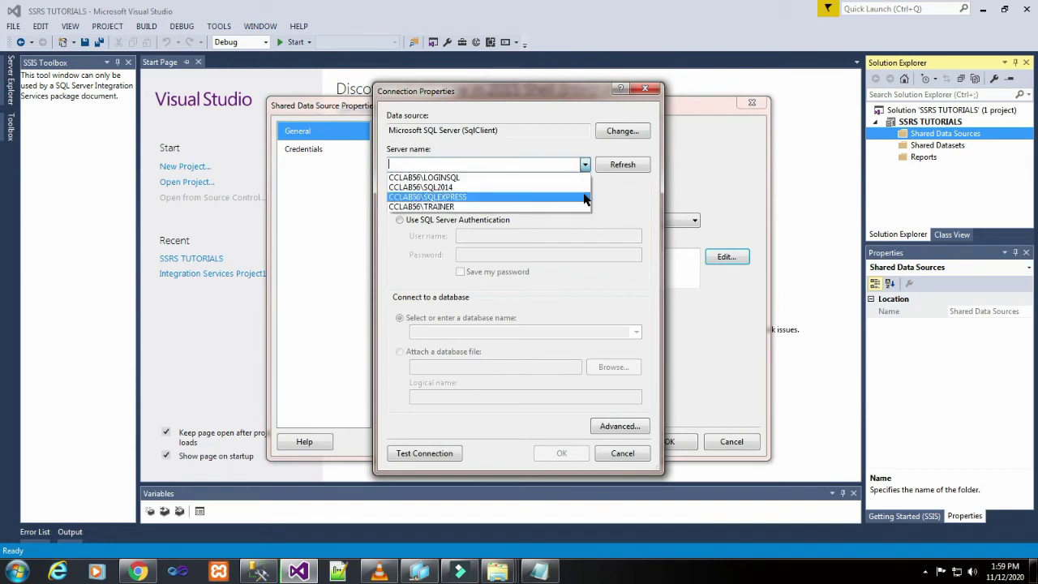
pyautogui.click(584, 188)
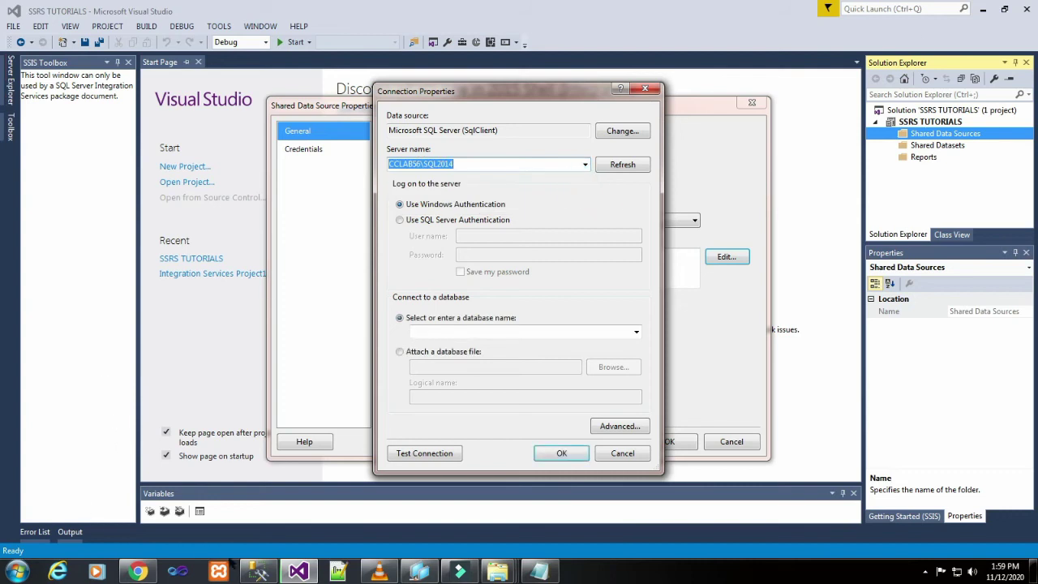
# Look up the TRAINER database and its dbo.Customer_01 table in SQL Server Management Studio, and return to Visual Studio
pyautogui.click(260, 571)
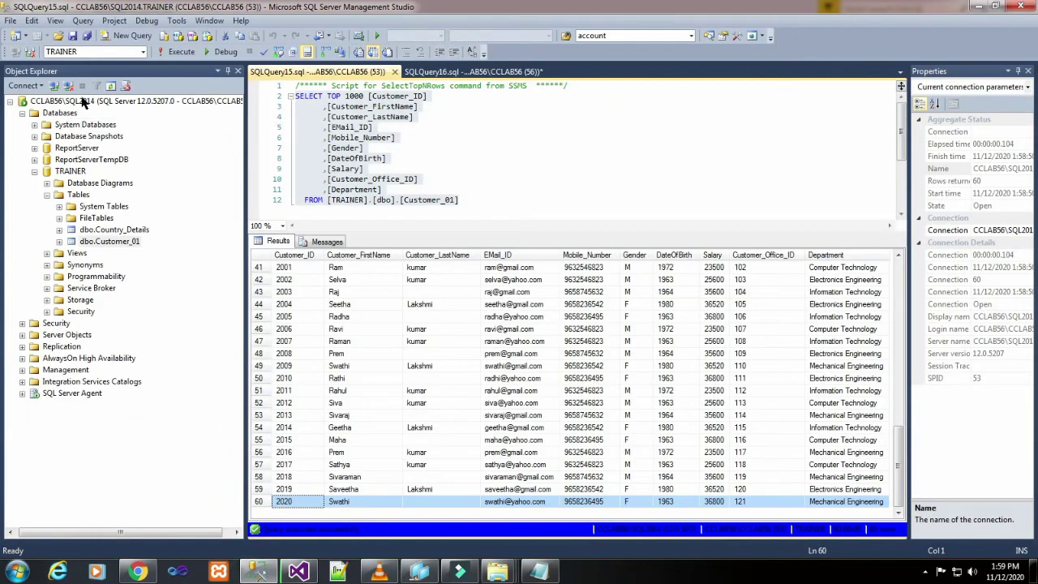
pyautogui.click(77, 171)
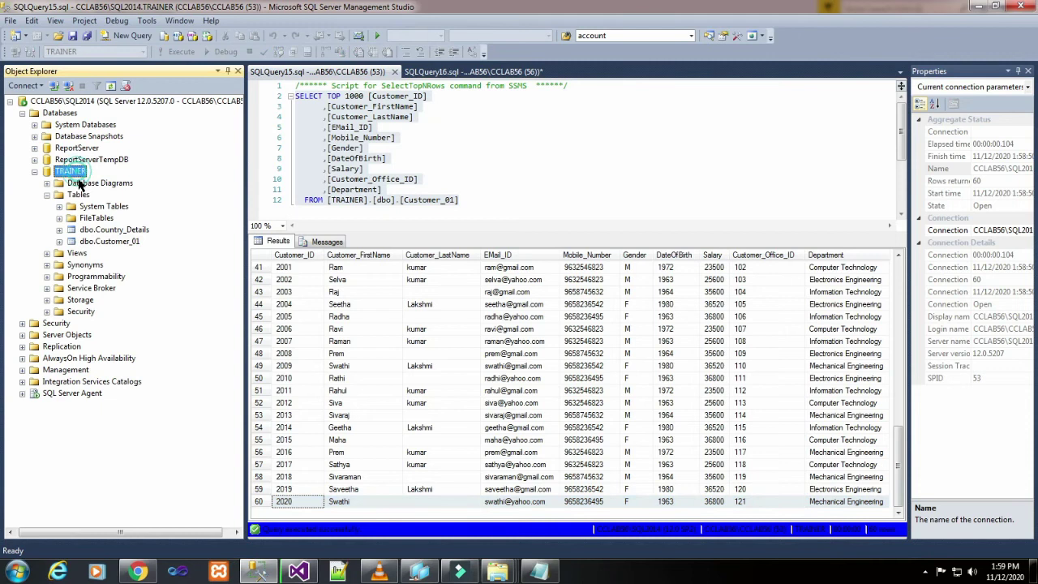
pyautogui.click(112, 243)
pyautogui.click(299, 571)
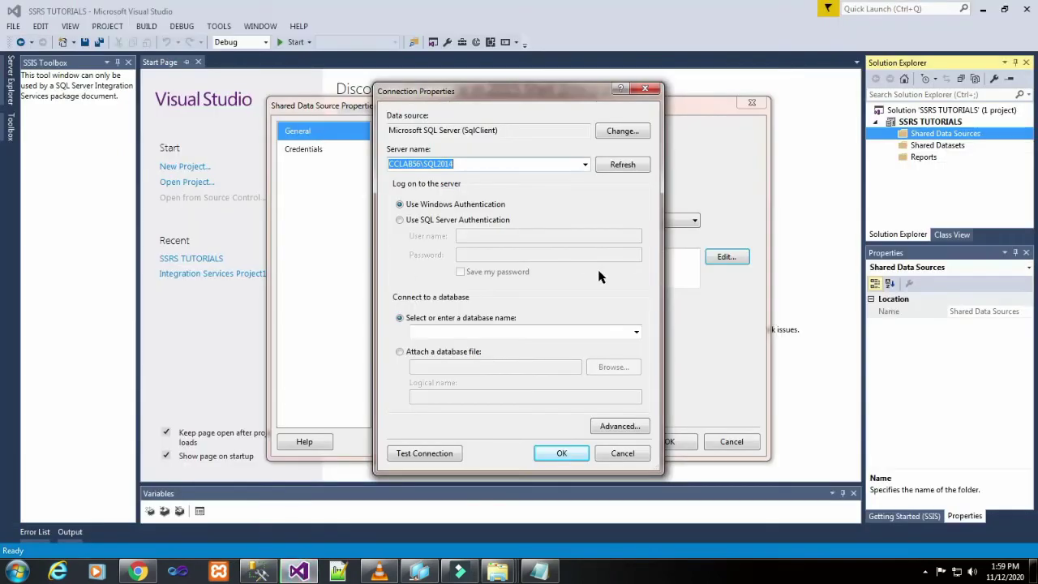
# Select the TRAINER database, test the connection, and save the shared data source
pyautogui.click(637, 332)
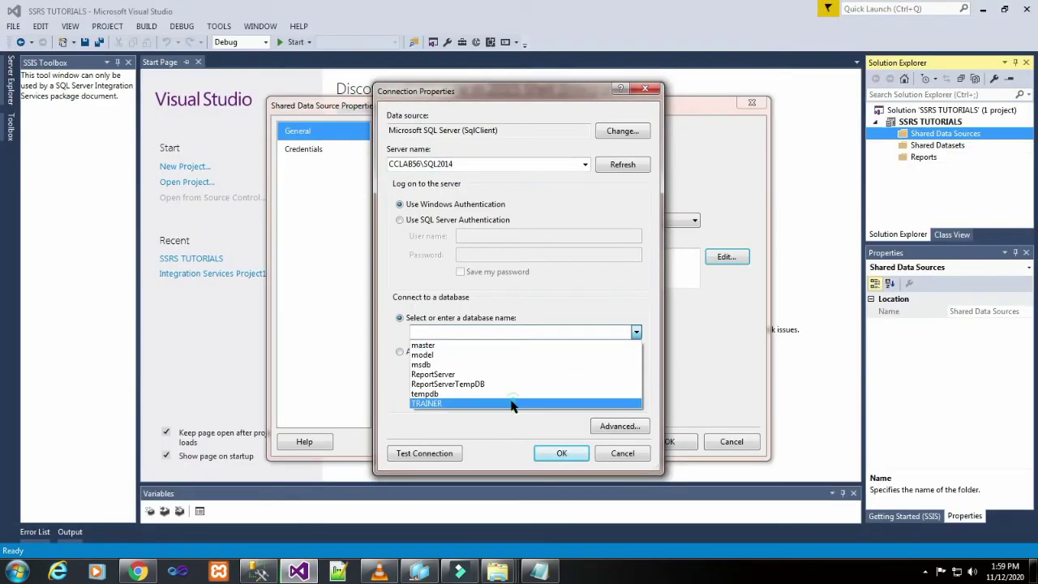
pyautogui.click(515, 405)
pyautogui.click(425, 454)
pyautogui.click(572, 332)
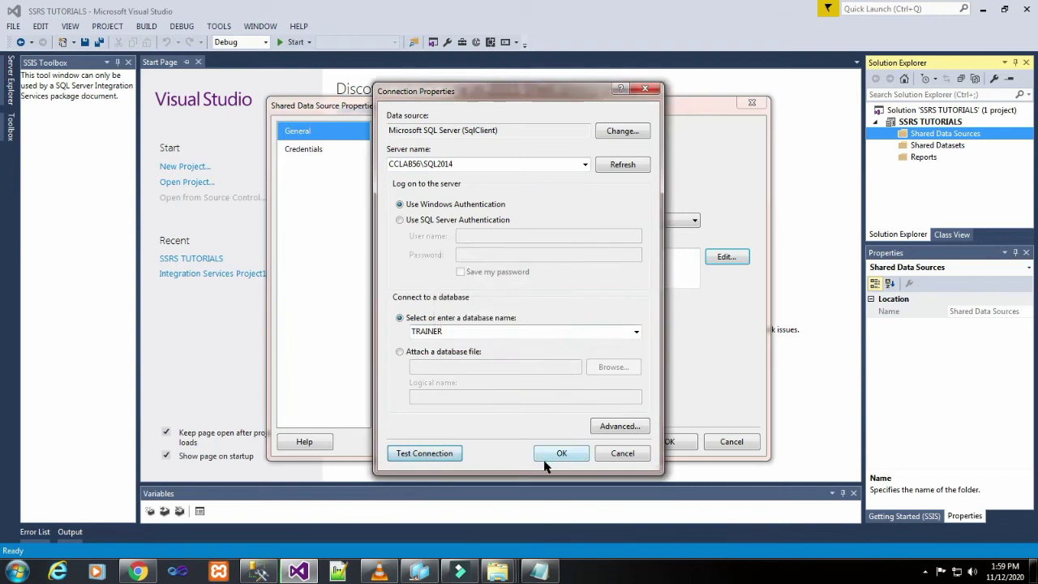
pyautogui.click(548, 455)
pyautogui.click(657, 442)
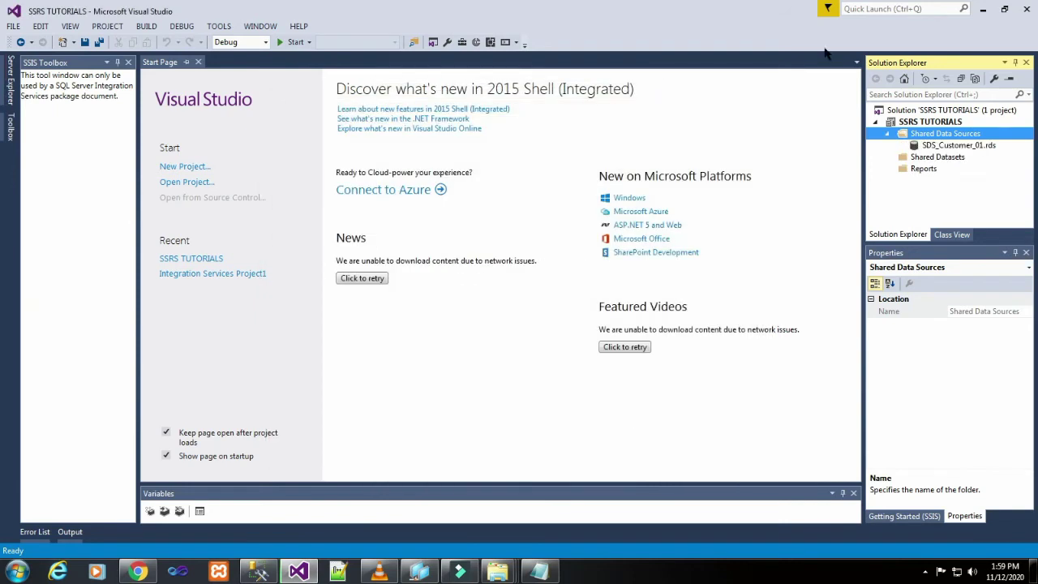
# Add a new empty report named AutoColorReport.rdl to the project's Reports folder
pyautogui.rightClick(924, 170)
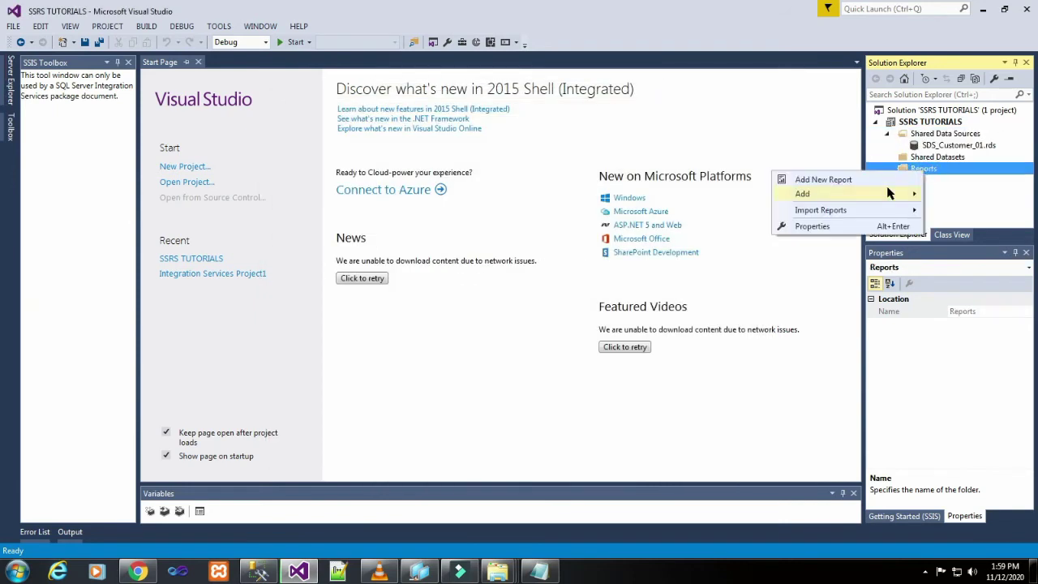
pyautogui.moveTo(889, 193)
pyautogui.click(704, 195)
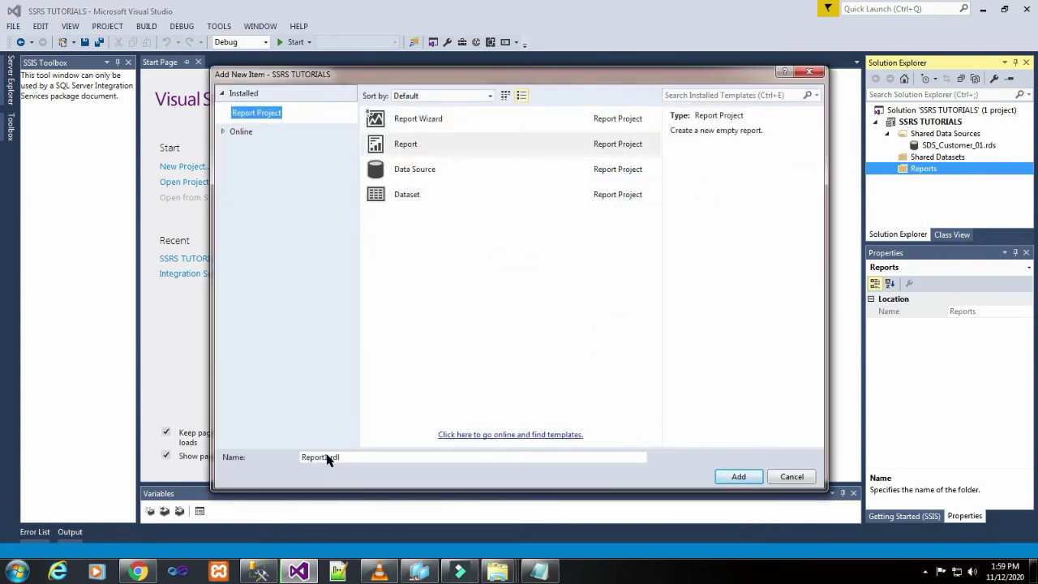
pyautogui.click(328, 459)
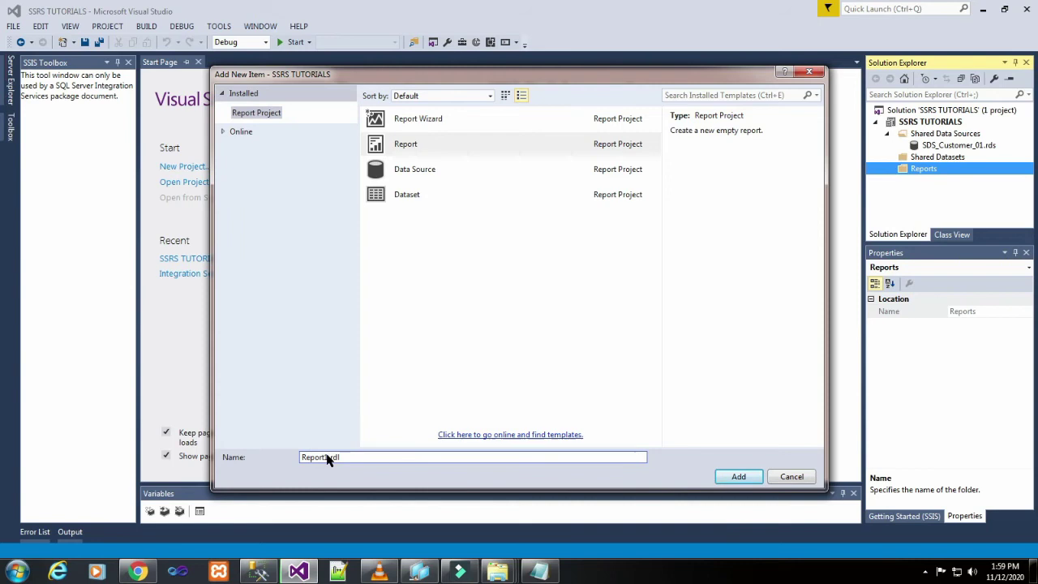
pyautogui.press('BackSpace')
pyautogui.press('Home')
pyautogui.write('AutoColor')
pyautogui.click(739, 476)
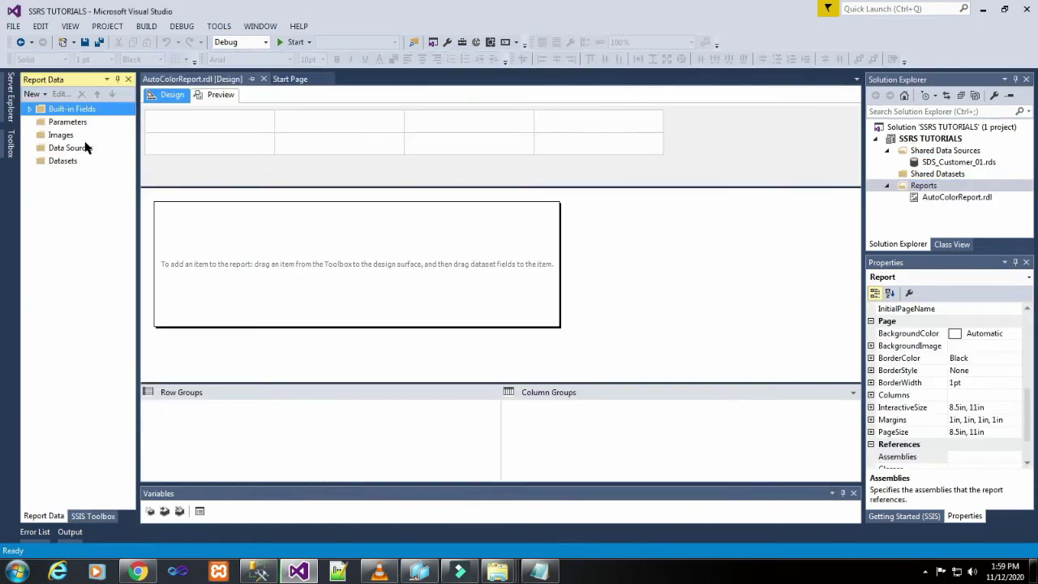
# Start a new data source for the report and name it DS_Customer_01
pyautogui.click(86, 147)
pyautogui.rightClick(95, 148)
pyautogui.click(95, 151)
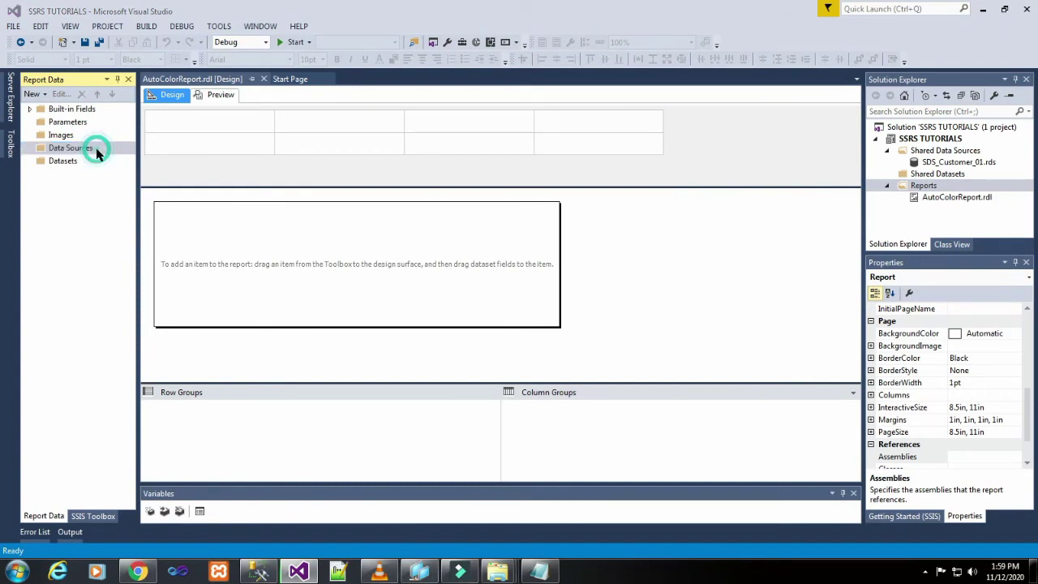
pyautogui.doubleClick(445, 186)
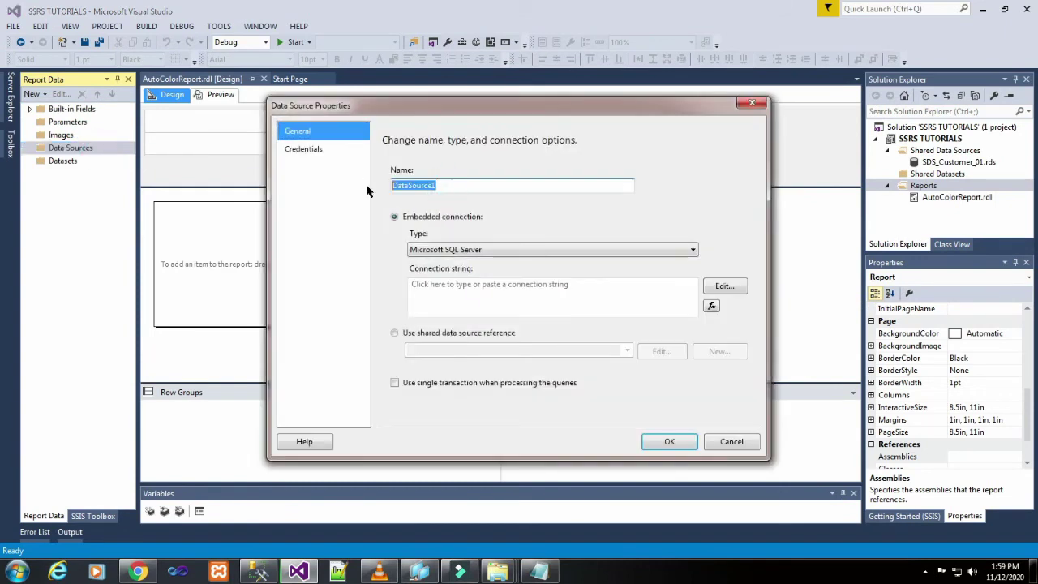
pyautogui.write('DS_Custome')
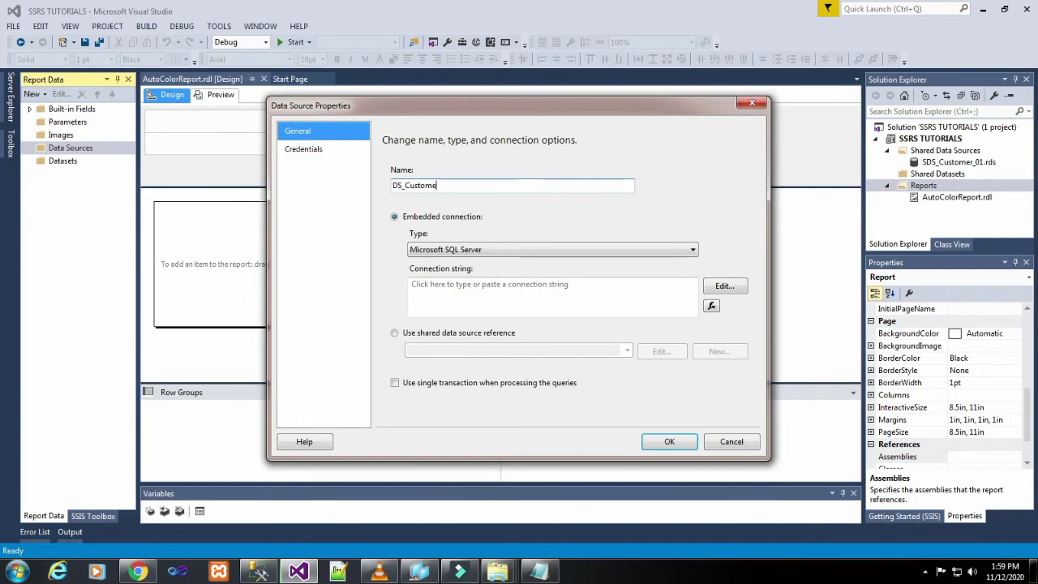
pyautogui.write('r_01')
# Point the report data source to the shared data source SDS_Customer_01 and save it
pyautogui.click(497, 333)
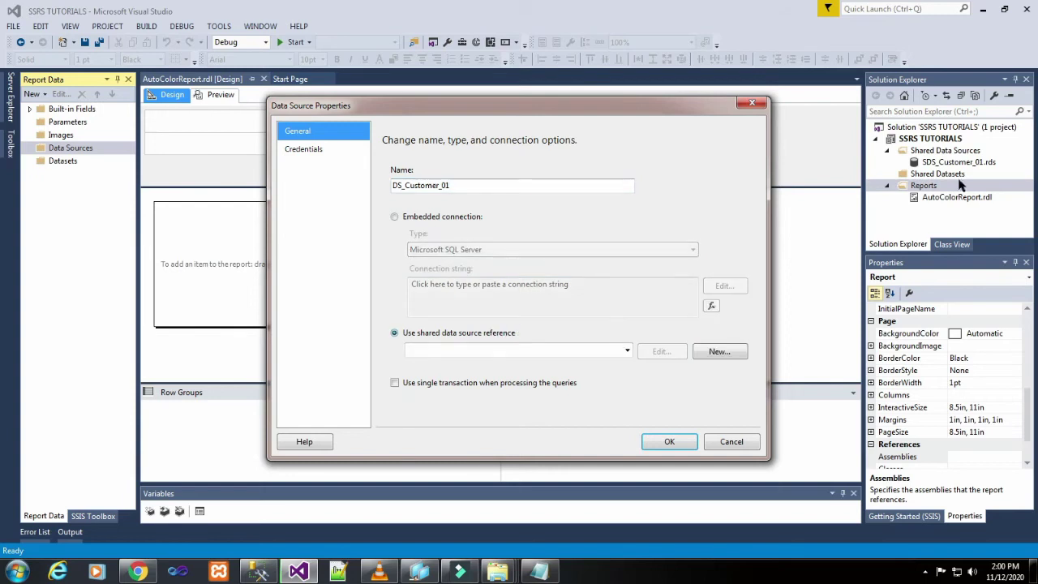
pyautogui.click(627, 351)
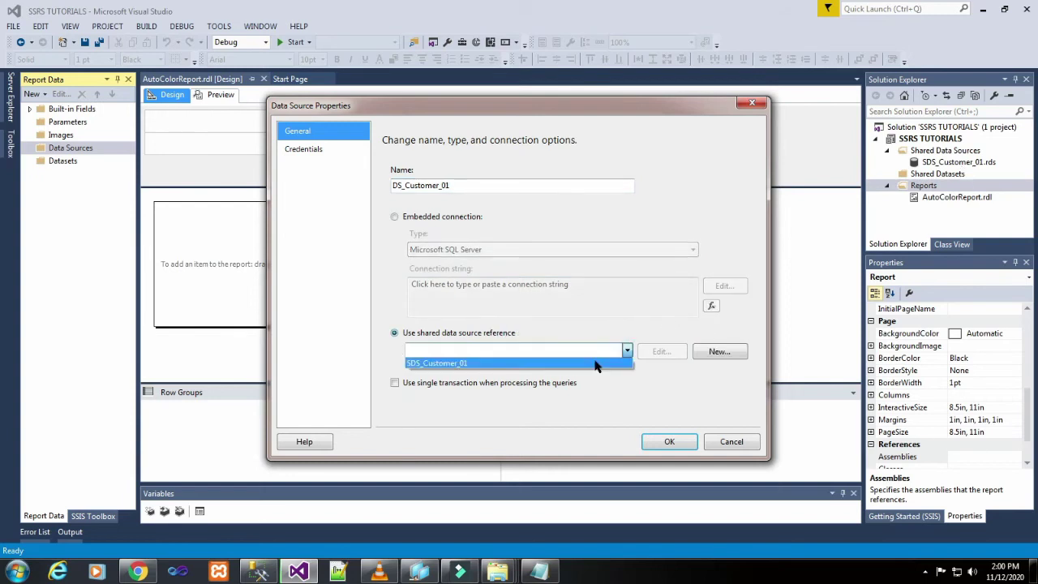
pyautogui.click(455, 364)
pyautogui.click(668, 443)
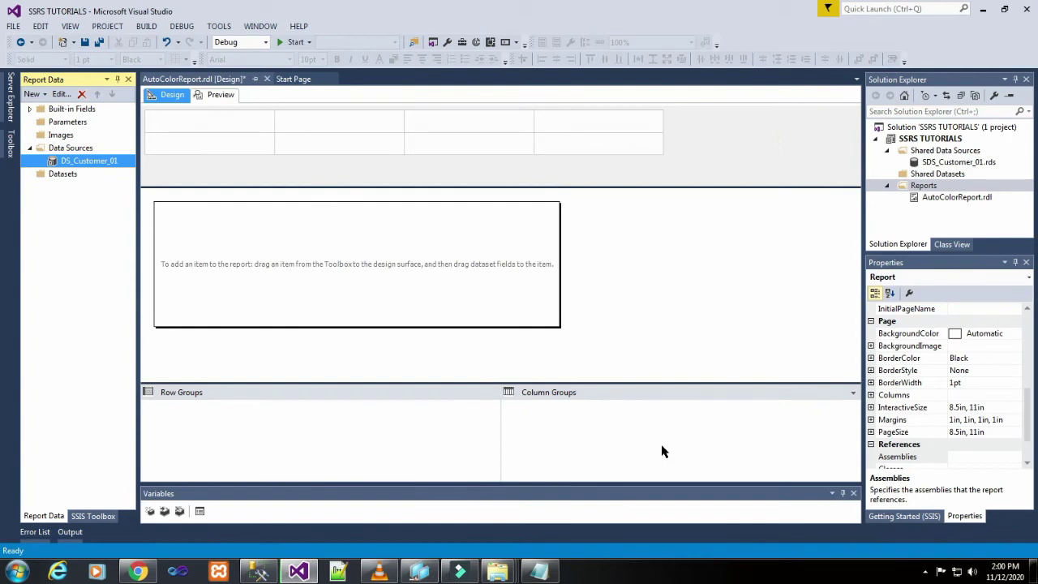
# Start a new report dataset and name it DSet_AutoColorReport
pyautogui.click(55, 175)
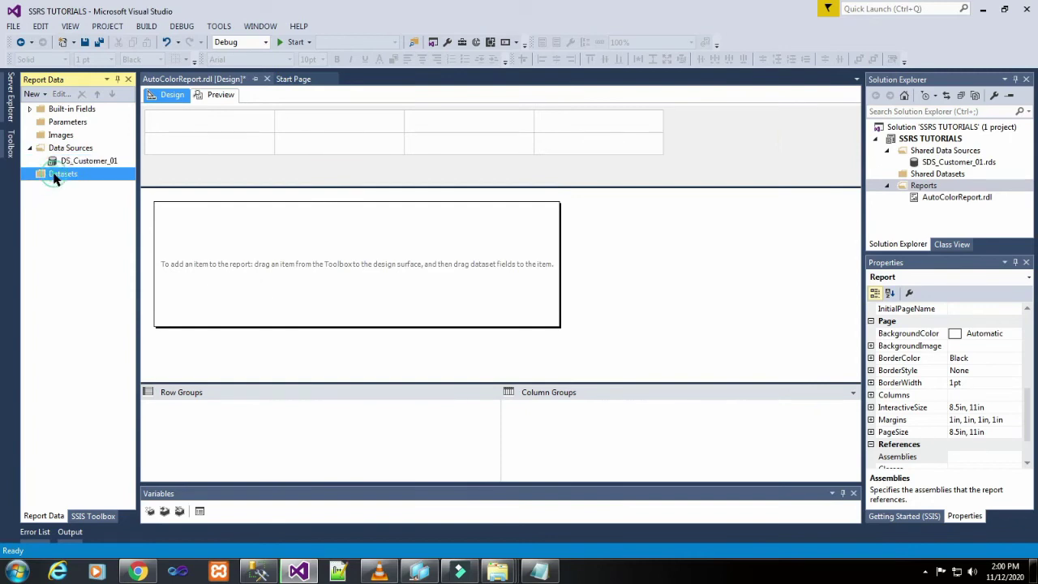
pyautogui.rightClick(55, 177)
pyautogui.click(81, 182)
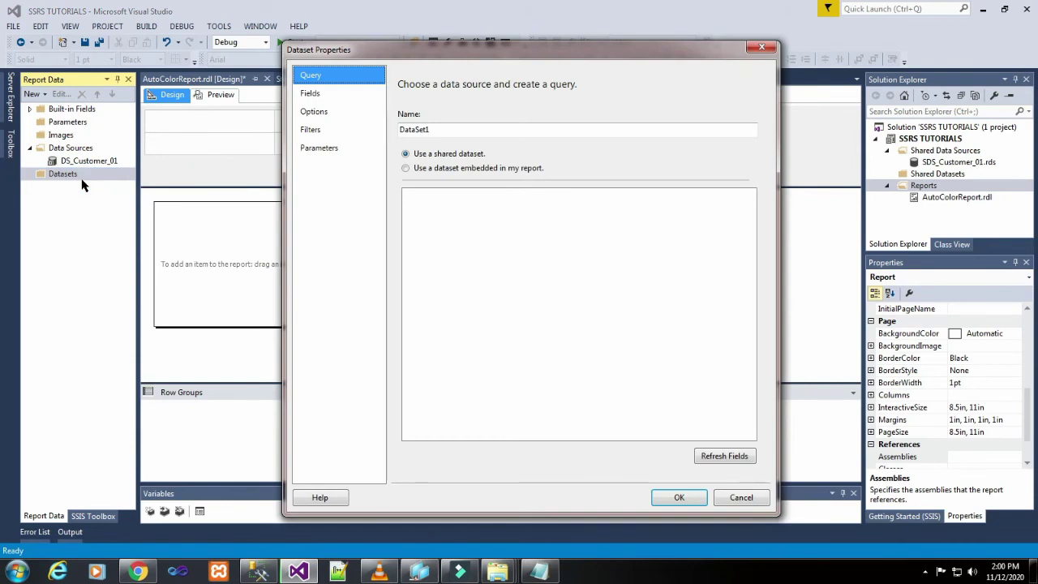
pyautogui.doubleClick(427, 130)
pyautogui.write('D')
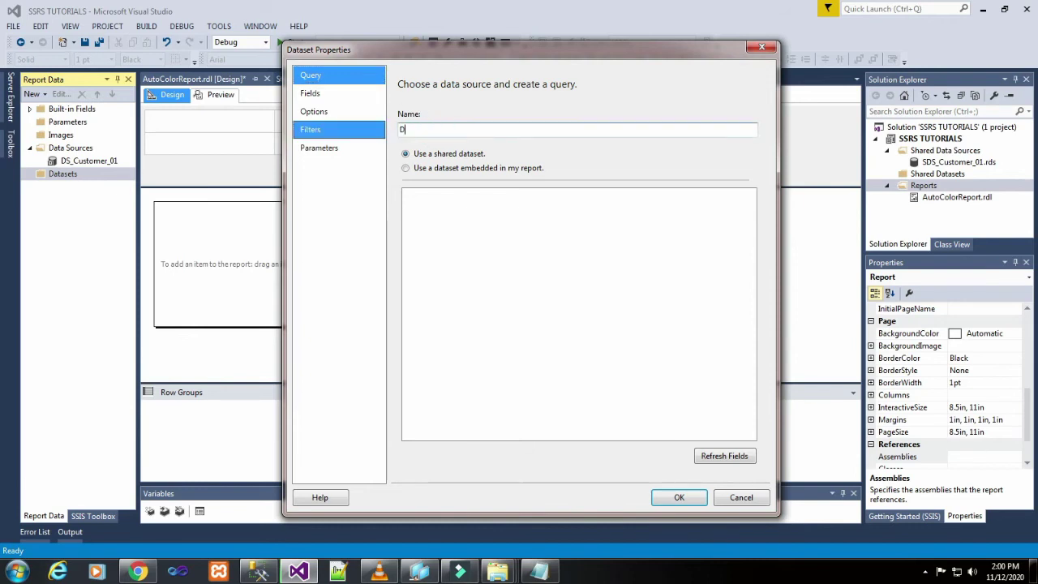
pyautogui.write('Set_AutoC')
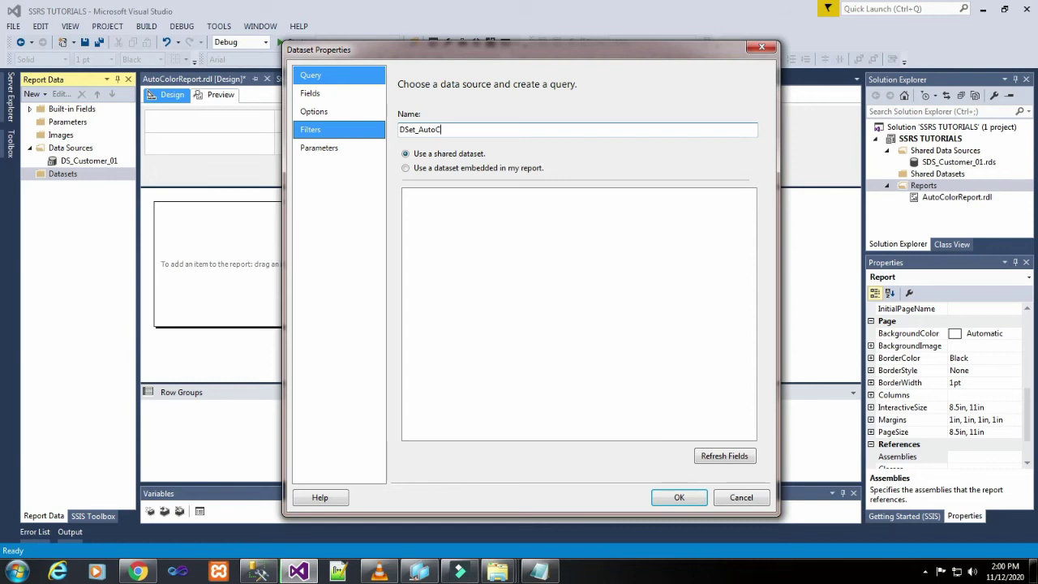
pyautogui.write('olor')
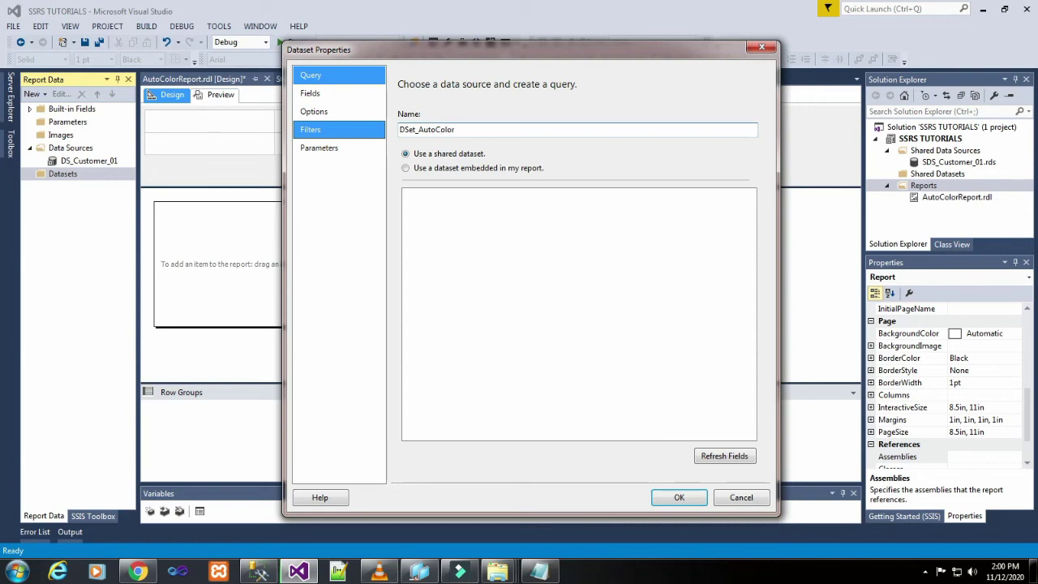
pyautogui.write('Report')
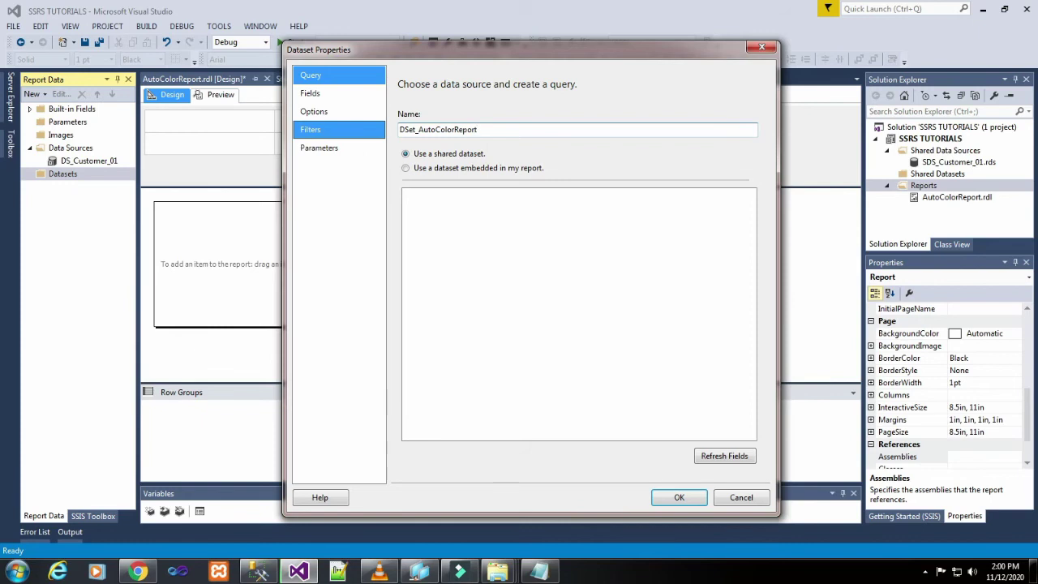
# Make the dataset embedded in the report and use DS_Customer_01 as its data source
pyautogui.click(429, 168)
pyautogui.click(477, 213)
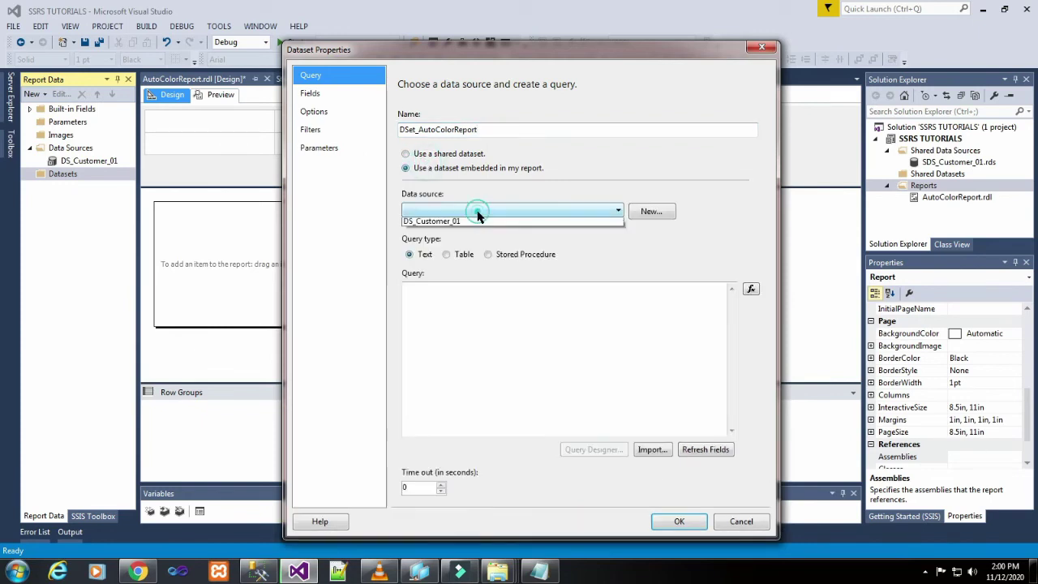
pyautogui.click(475, 224)
# Copy the Customer_01 SELECT TOP 1000 query from SQL Server Management Studio and paste it as the dataset's text query
pyautogui.click(432, 329)
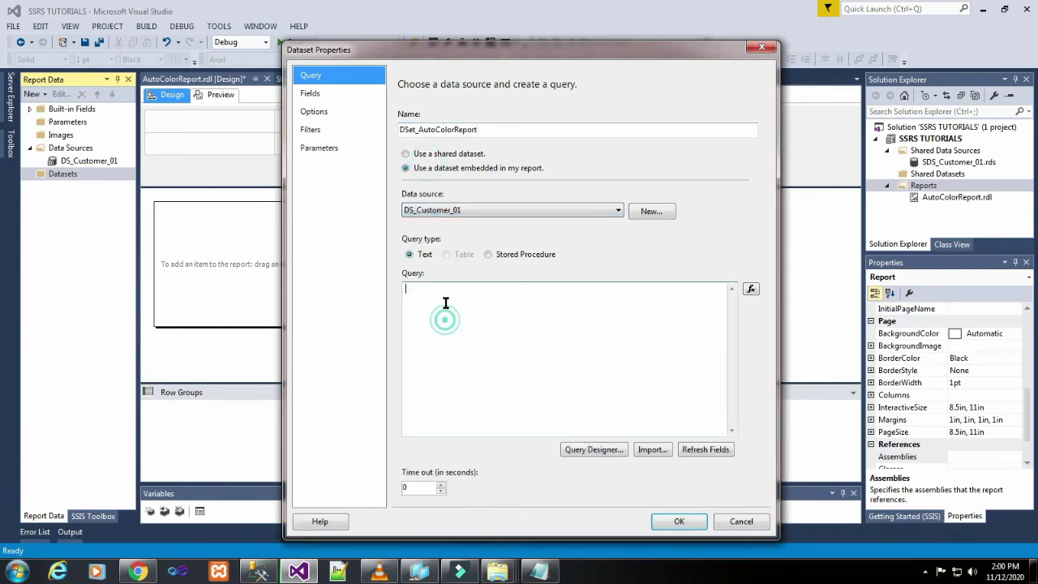
pyautogui.click(258, 572)
pyautogui.rightClick(362, 185)
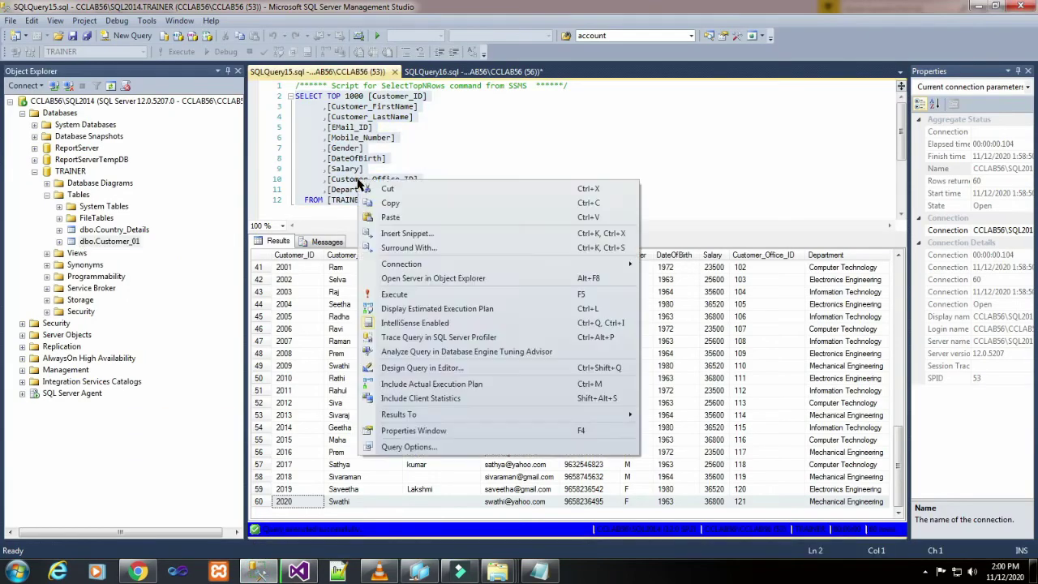
pyautogui.click(373, 201)
pyautogui.click(298, 571)
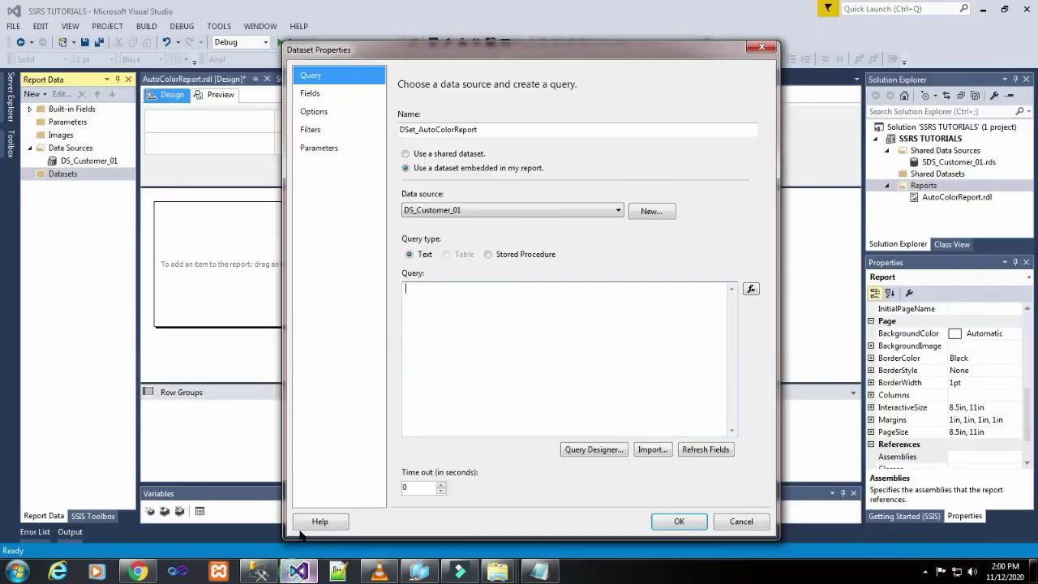
pyautogui.rightClick(423, 307)
pyautogui.click(454, 363)
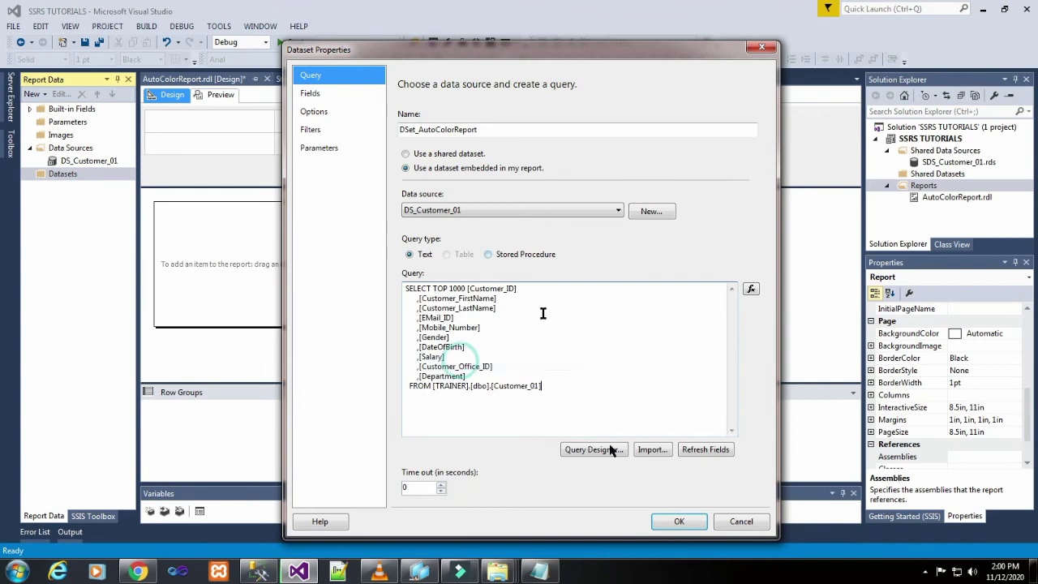
# Confirm the dataset and enlarge the report body to about 11.17 by 2.70 inches
pyautogui.click(674, 521)
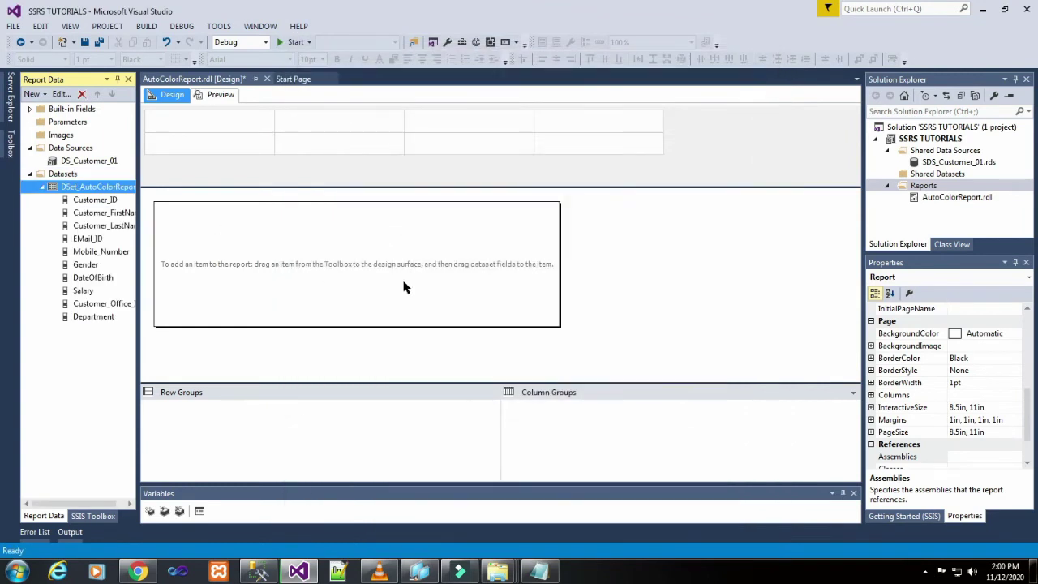
pyautogui.click(406, 288)
pyautogui.moveTo(558, 327); pyautogui.dragTo(851, 369)
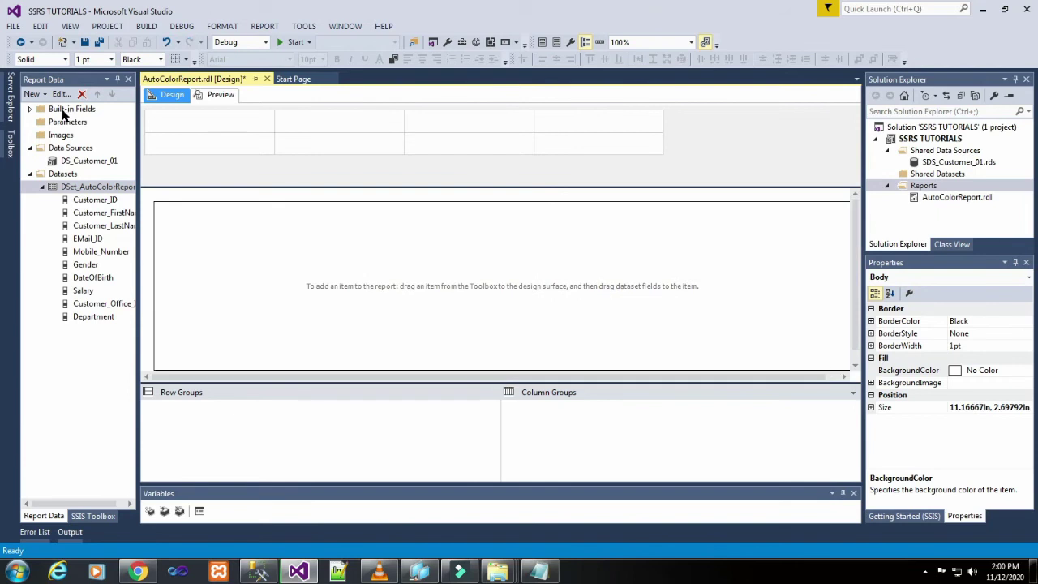
# Insert a table near the upper-left corner of the report body
pyautogui.rightClick(160, 230)
pyautogui.moveTo(209, 280)
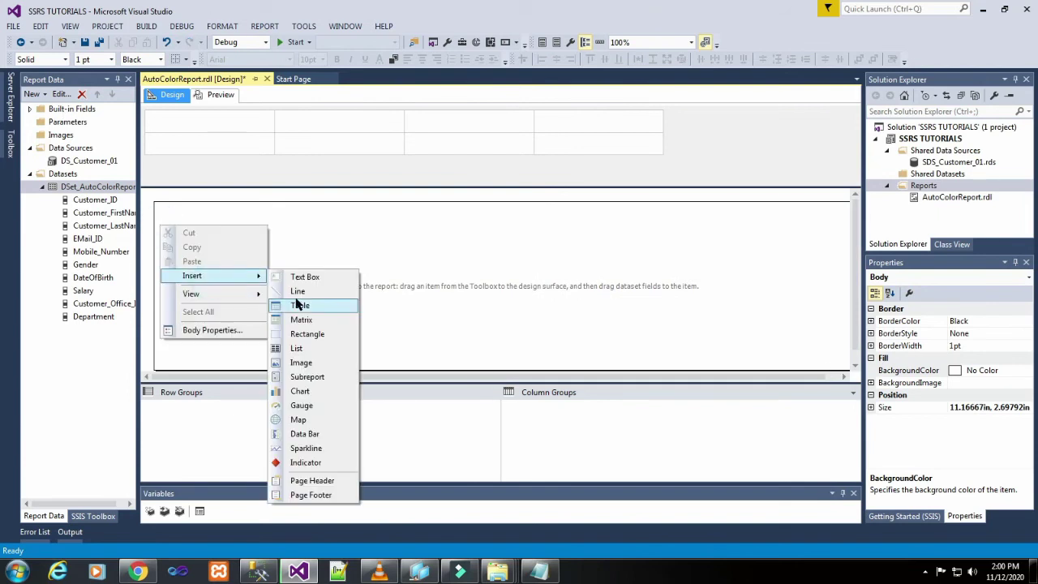
pyautogui.click(300, 304)
pyautogui.moveTo(84, 200); pyautogui.dragTo(171, 229)
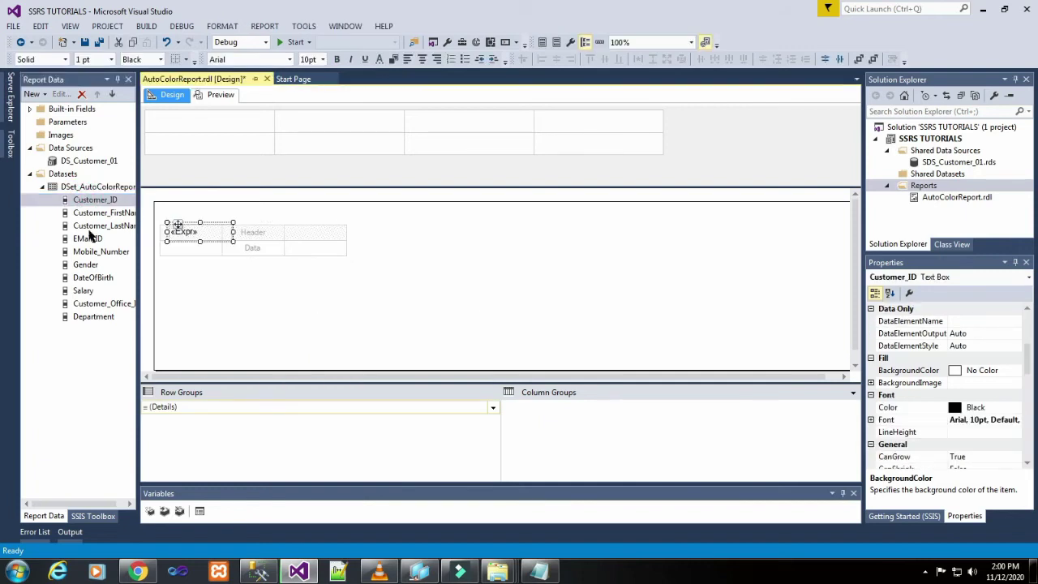
pyautogui.click(99, 213)
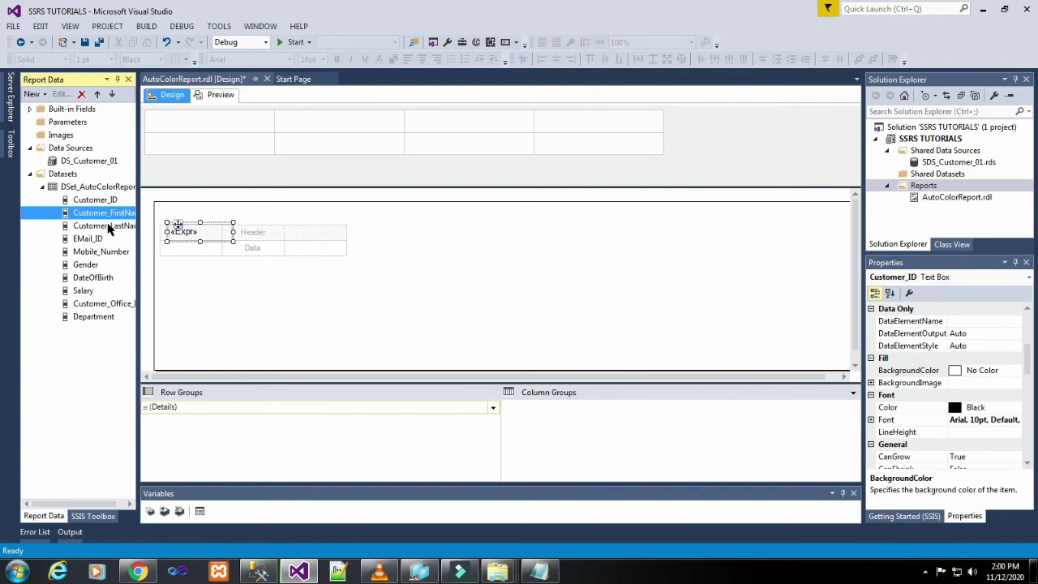
pyautogui.hotkey('ctrl', 'z')
# Place the Customer_ID, Customer_FirstName and EMail_ID fields in the table's three columns
pyautogui.moveTo(90, 200); pyautogui.dragTo(188, 257)
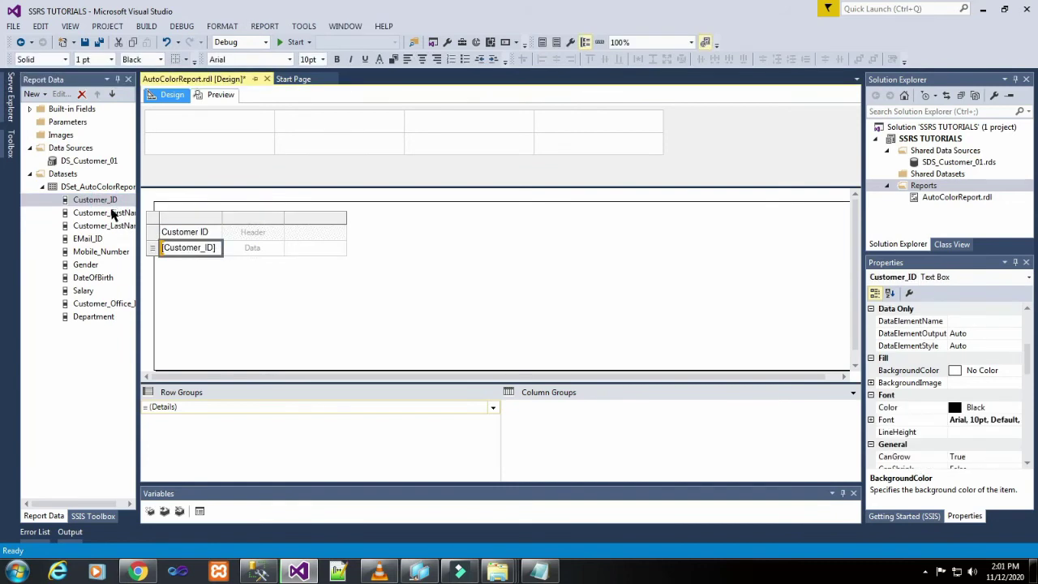
pyautogui.moveTo(112, 212); pyautogui.dragTo(247, 248)
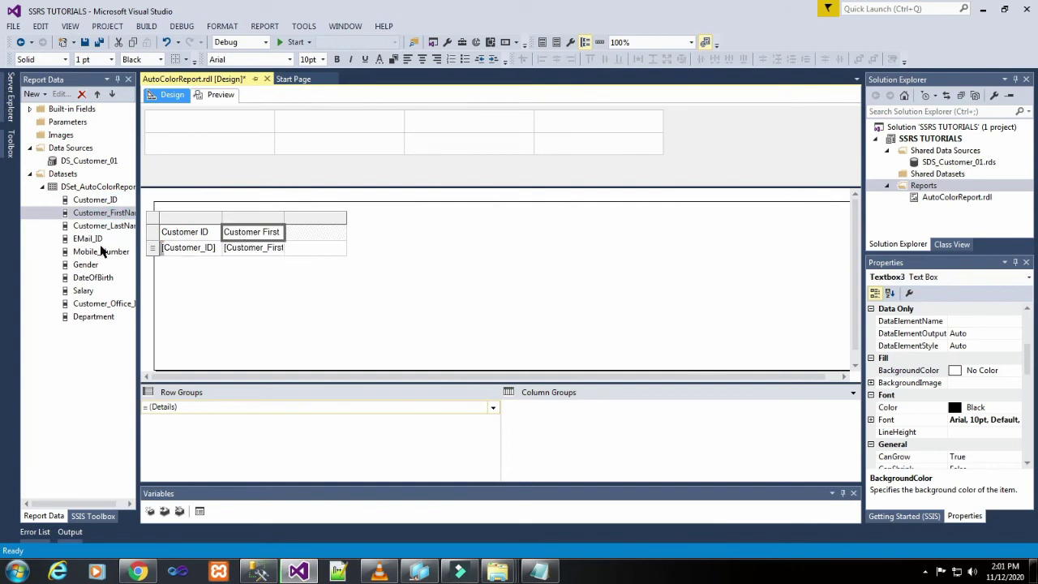
pyautogui.moveTo(88, 239); pyautogui.dragTo(297, 247)
# Append table columns for the Mobile_Number, Gender, DateOfBirth, Salary and Department fields
pyautogui.click(95, 253)
pyautogui.moveTo(96, 253); pyautogui.dragTo(350, 249)
pyautogui.moveTo(89, 266); pyautogui.dragTo(406, 248)
pyautogui.moveTo(88, 280); pyautogui.dragTo(470, 250)
pyautogui.click(407, 251)
pyautogui.moveTo(84, 291); pyautogui.dragTo(521, 257)
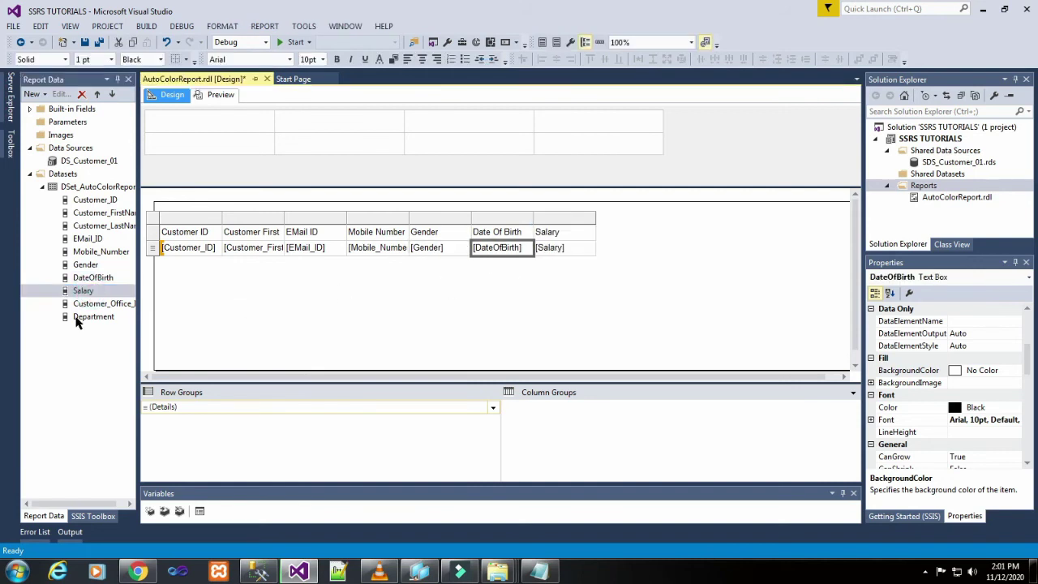
pyautogui.moveTo(76, 317); pyautogui.dragTo(596, 253)
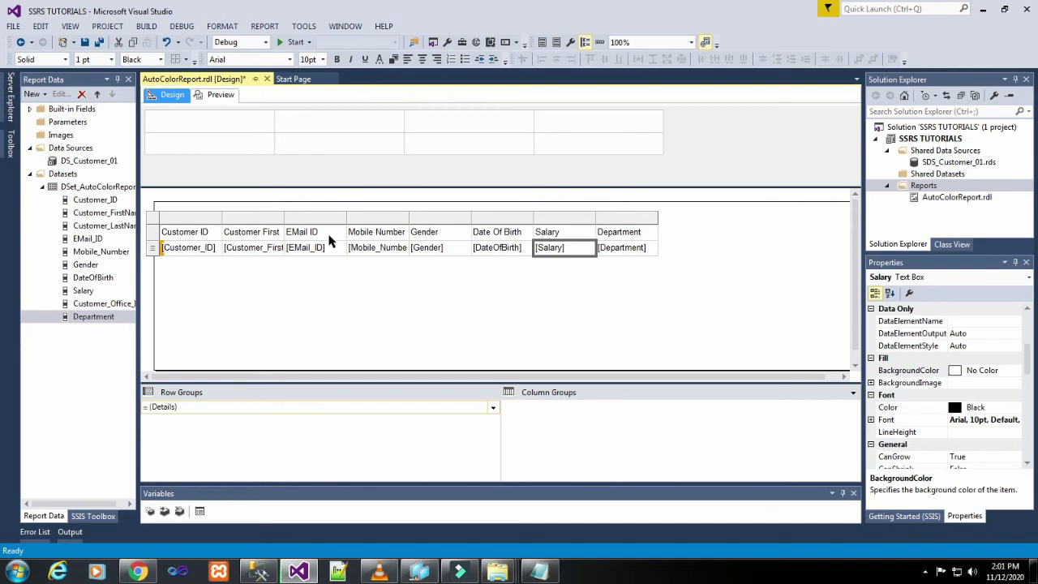
# Widen the Customer First Name, EMail ID and Department columns of the table
pyautogui.click(274, 215)
pyautogui.moveTo(284, 216); pyautogui.dragTo(308, 220)
pyautogui.click(374, 217)
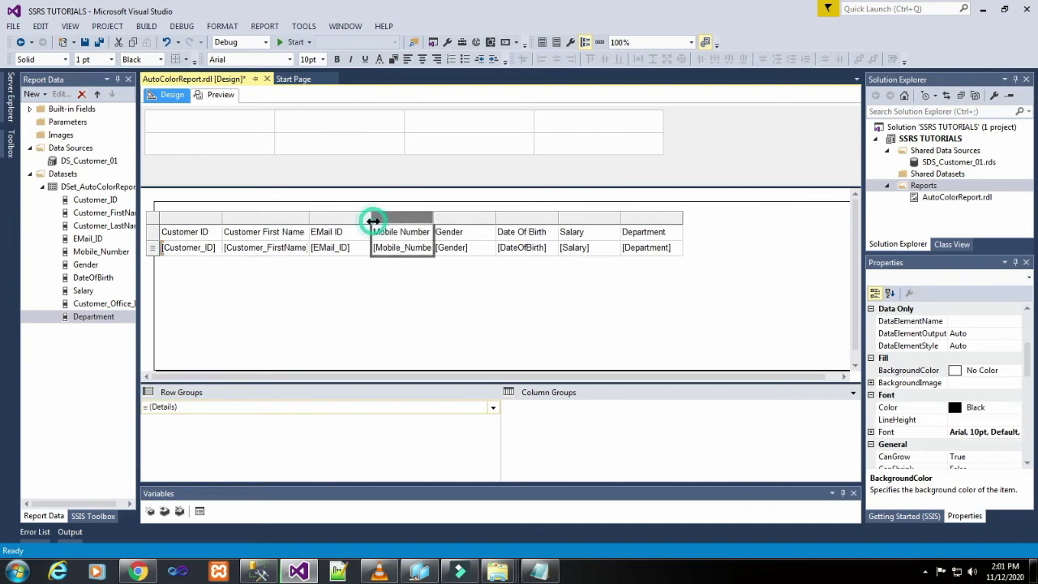
pyautogui.moveTo(372, 219); pyautogui.dragTo(395, 223)
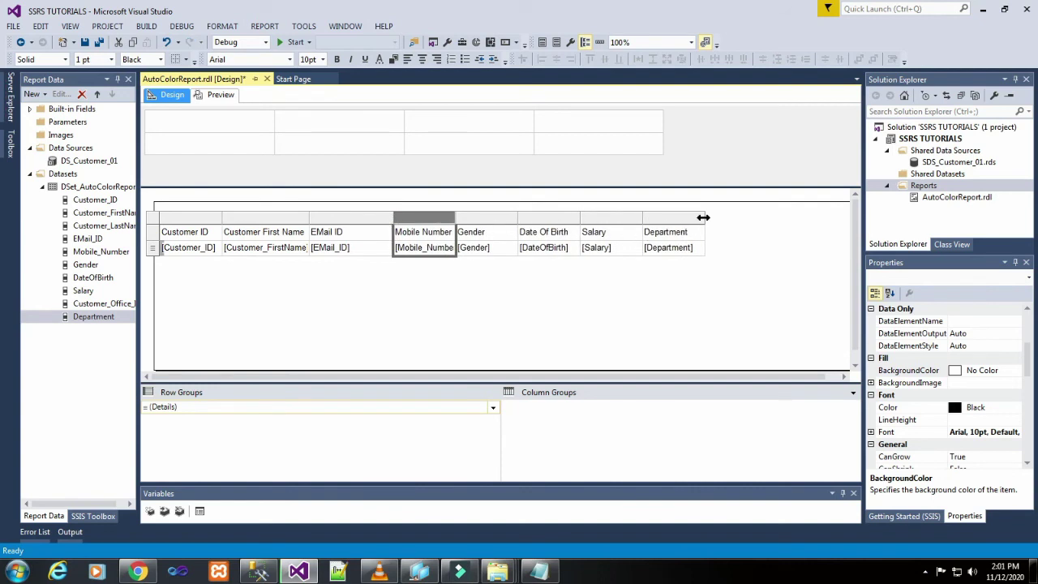
pyautogui.moveTo(703, 217); pyautogui.dragTo(784, 220)
pyautogui.click(438, 307)
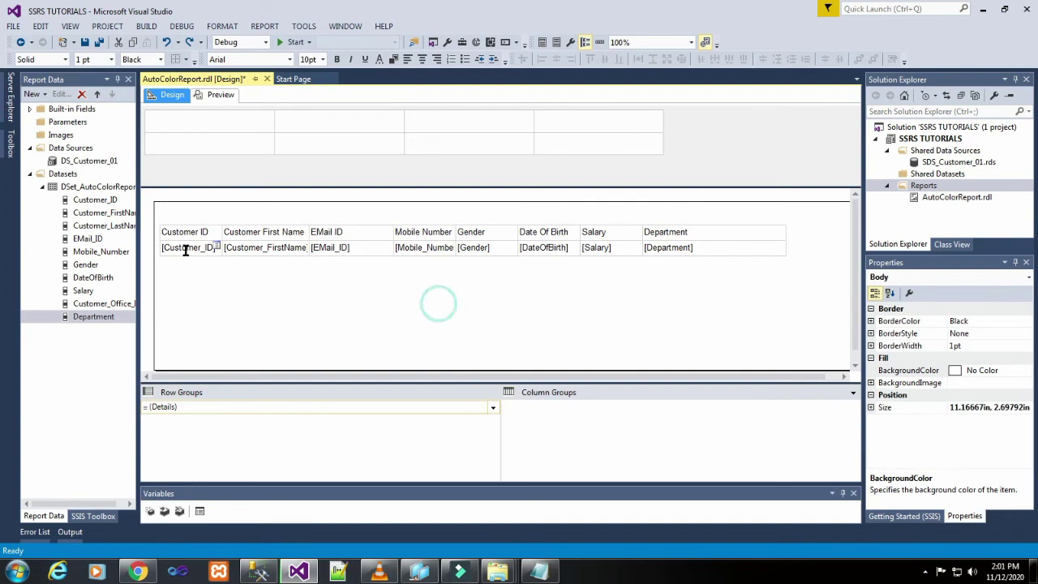
# Make the table's header row bold and center its text
pyautogui.click(185, 251)
pyautogui.click(151, 232)
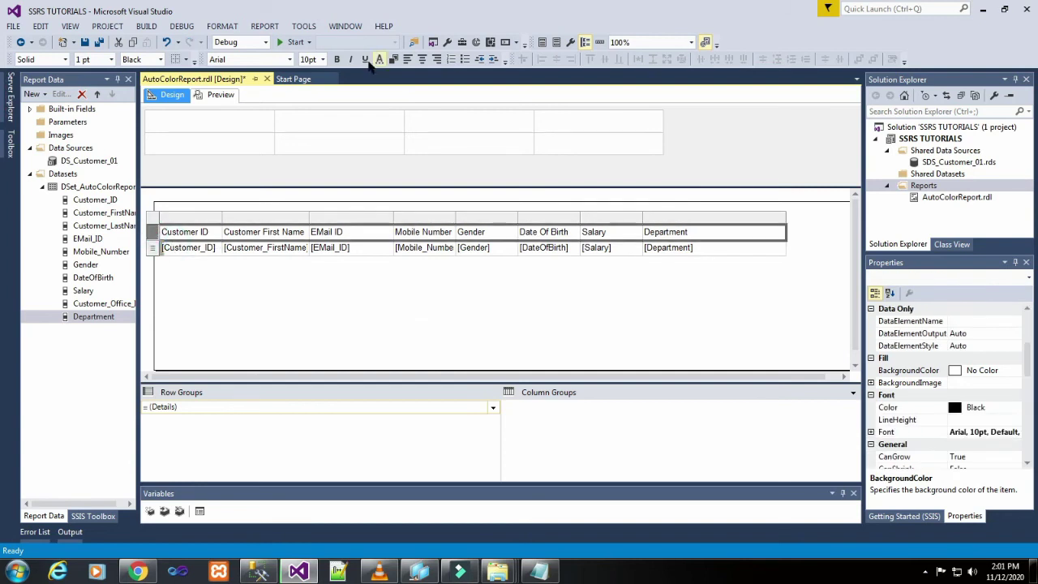
pyautogui.click(337, 59)
pyautogui.click(421, 59)
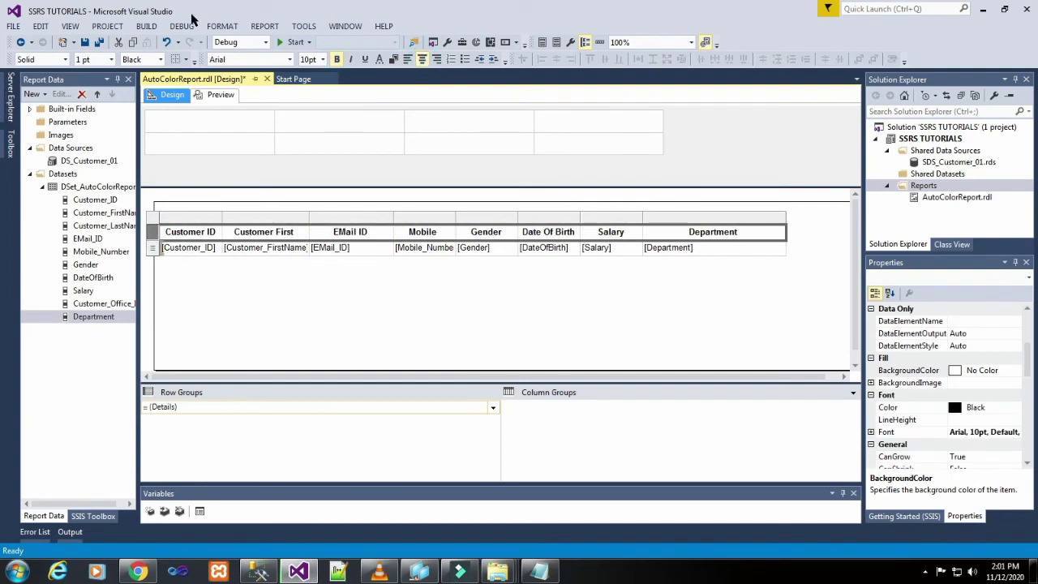
pyautogui.click(303, 334)
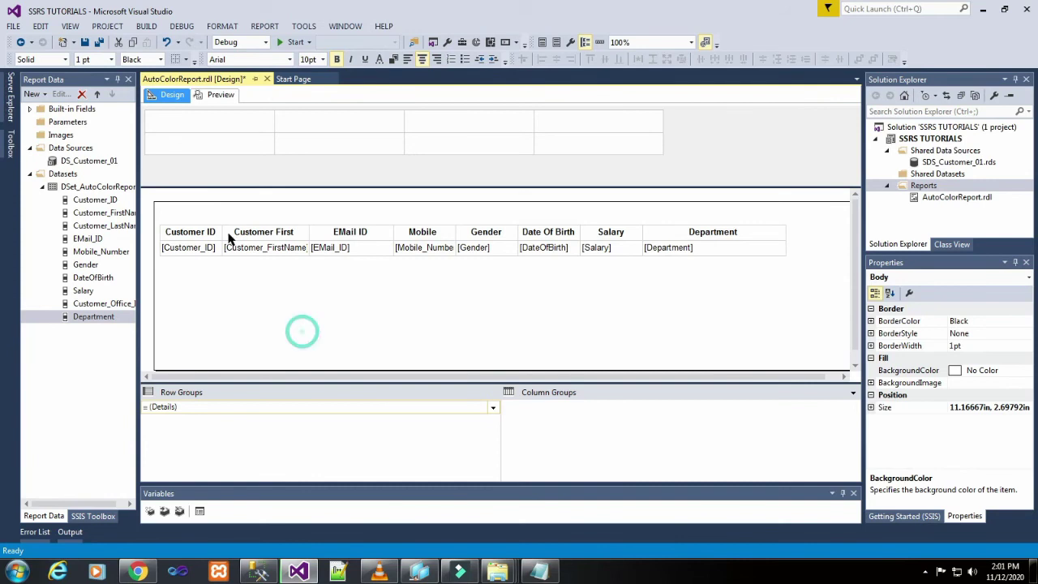
# Save the report, preview it and return to the design view
pyautogui.click(86, 43)
pyautogui.click(230, 96)
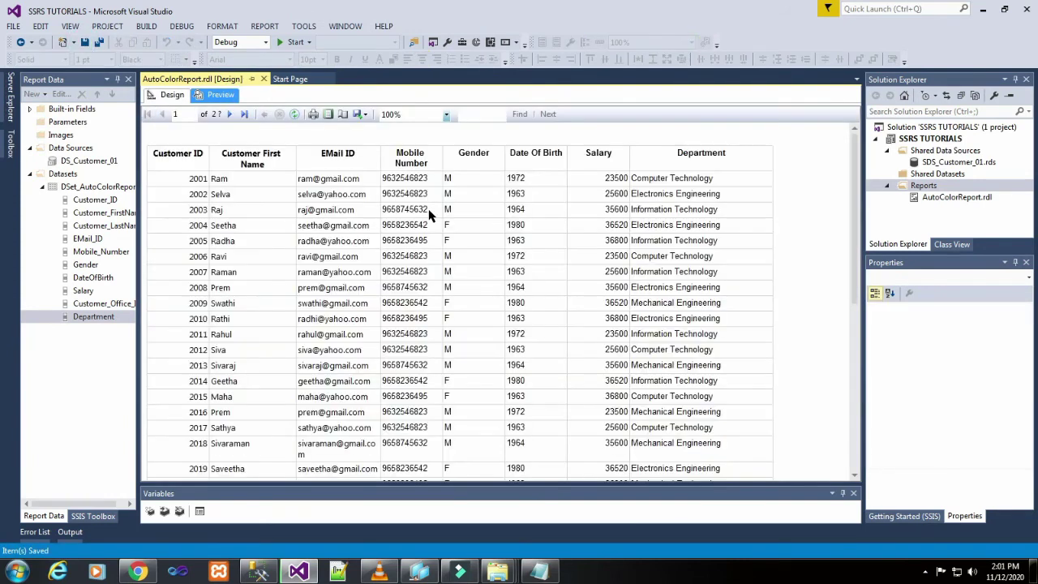
pyautogui.click(151, 96)
# Widen the EMail ID column slightly, then save the report and preview its pages
pyautogui.click(365, 232)
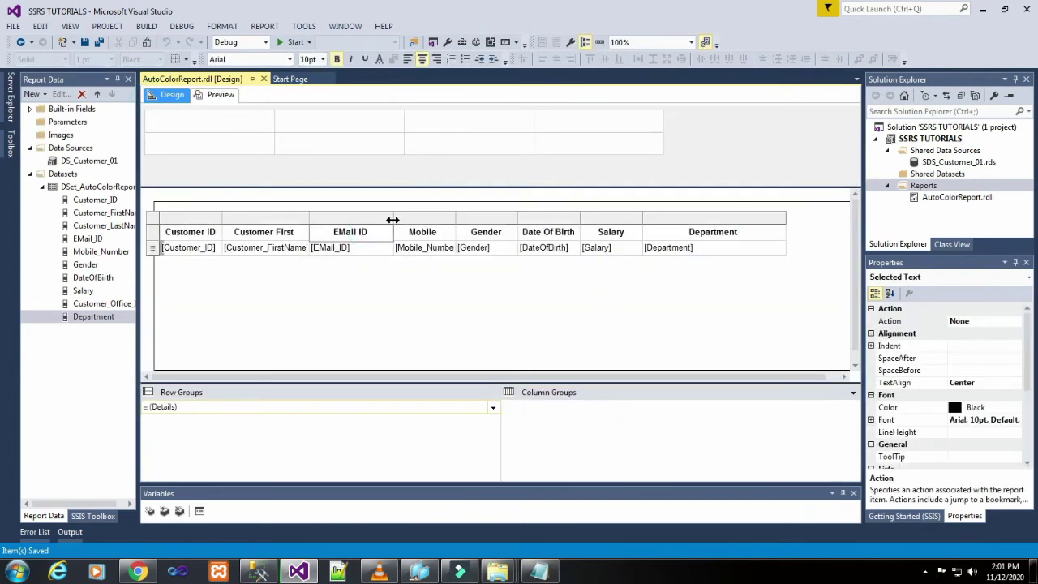
pyautogui.moveTo(392, 220); pyautogui.dragTo(400, 219)
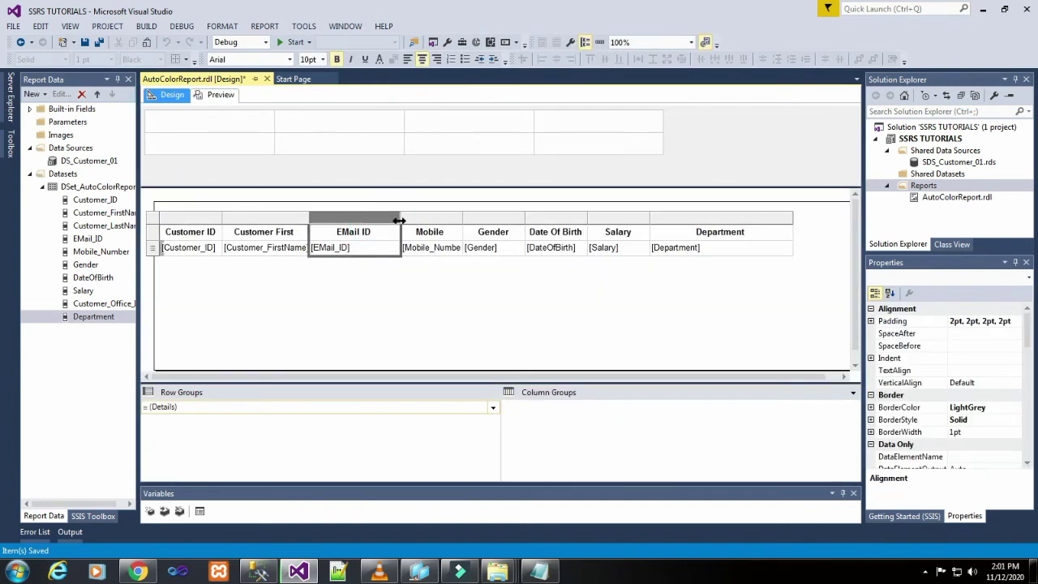
pyautogui.click(85, 46)
pyautogui.click(227, 95)
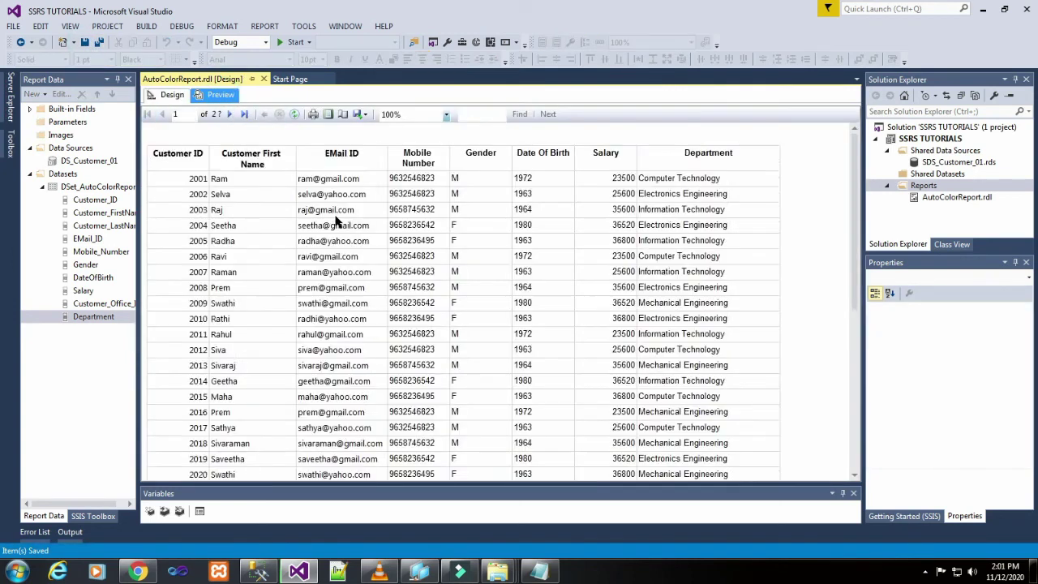
pyautogui.scroll(-15, 370, 267)
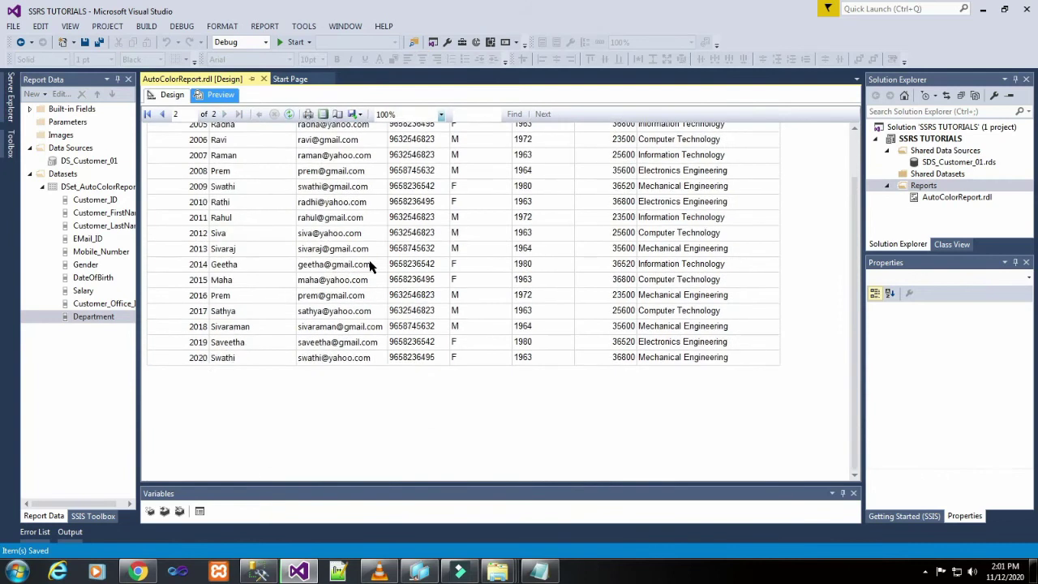
pyautogui.scroll(10, 370, 267)
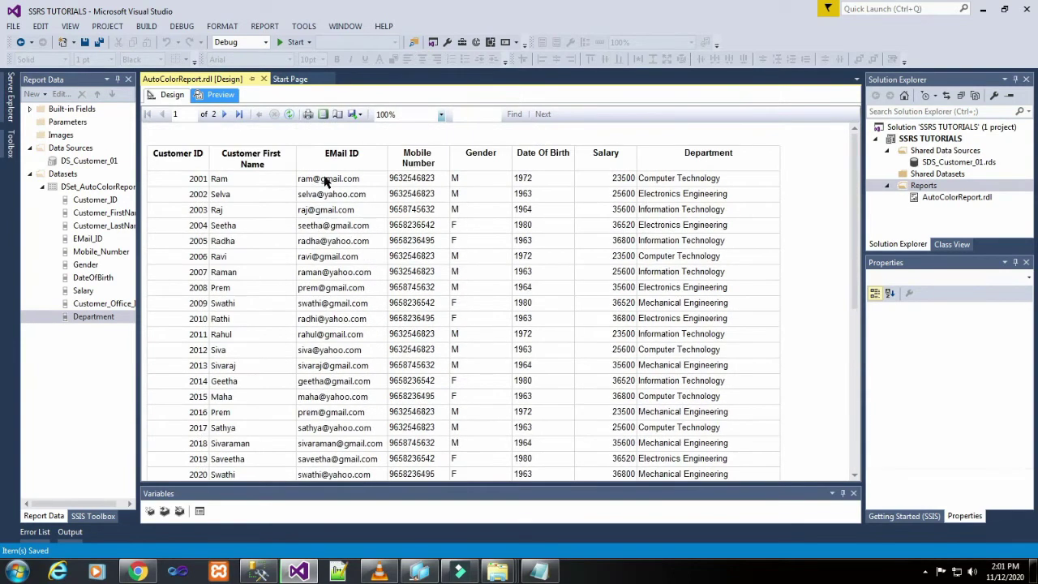
# Widen the Customer First Name and Mobile Number columns to fit their headers on one line, then save and preview the report
pyautogui.click(171, 95)
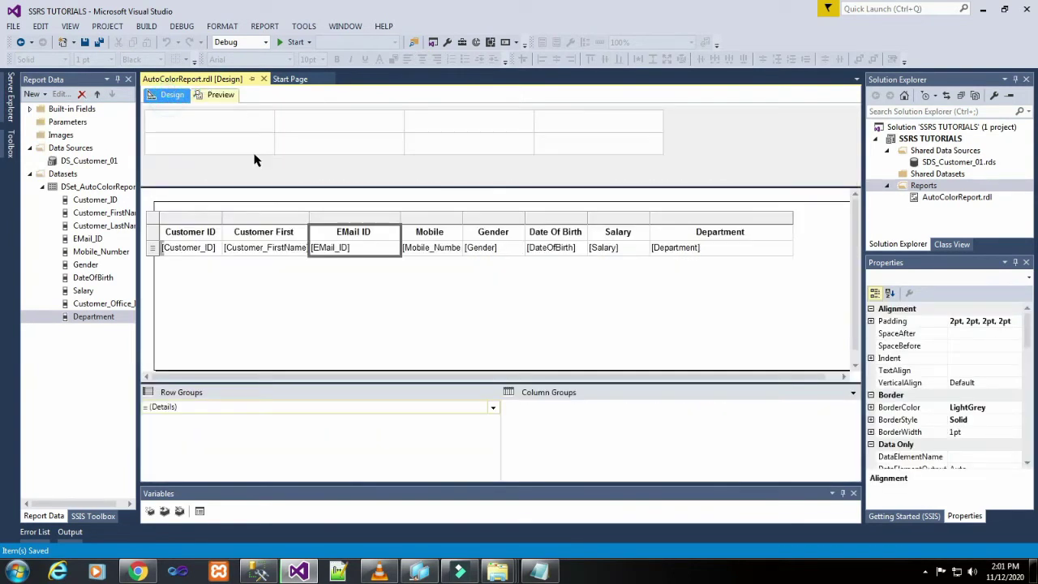
pyautogui.click(259, 233)
pyautogui.moveTo(308, 219); pyautogui.dragTo(323, 223)
pyautogui.moveTo(475, 218); pyautogui.dragTo(488, 219)
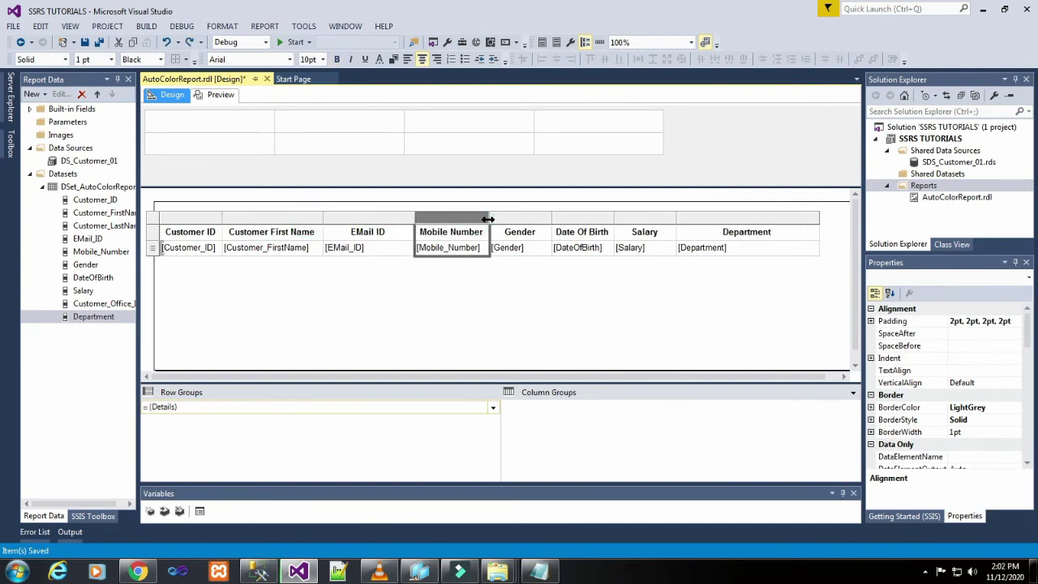
pyautogui.click(84, 42)
pyautogui.click(216, 97)
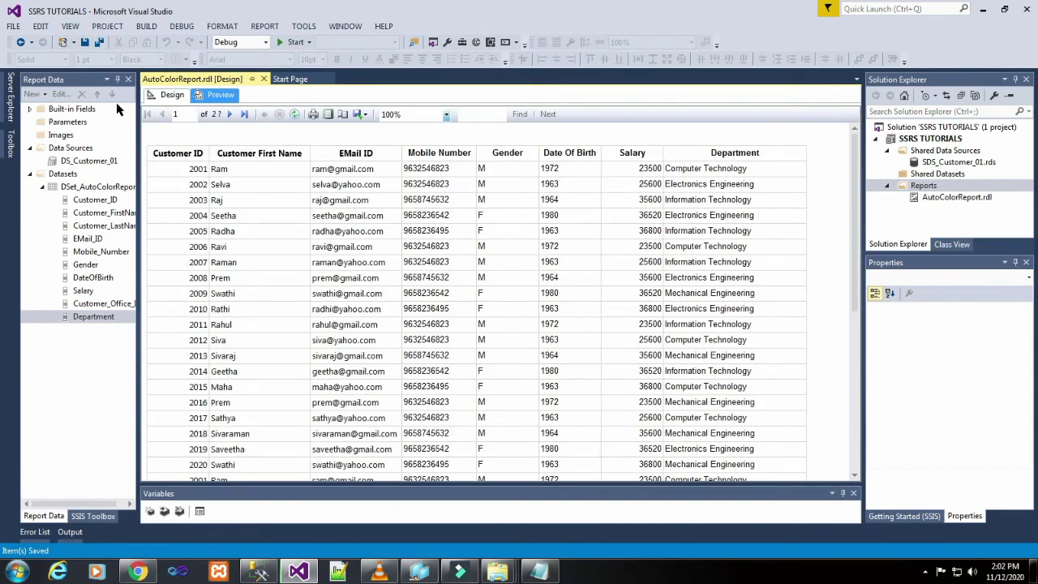
# Open the expression for the table header row's font color in the report design and clear its Black value
pyautogui.click(172, 95)
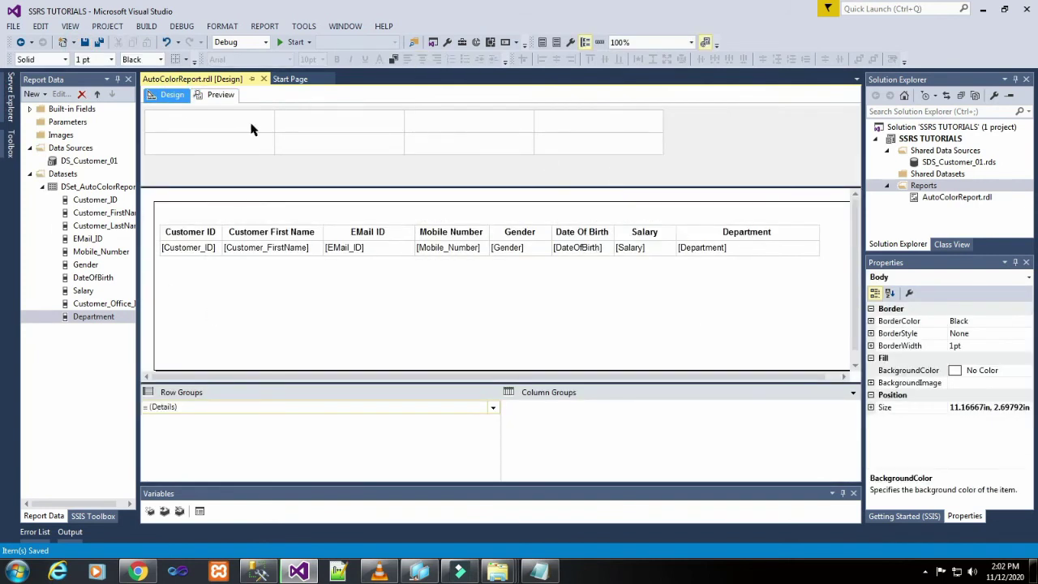
pyautogui.moveTo(519, 381); pyautogui.dragTo(499, 396)
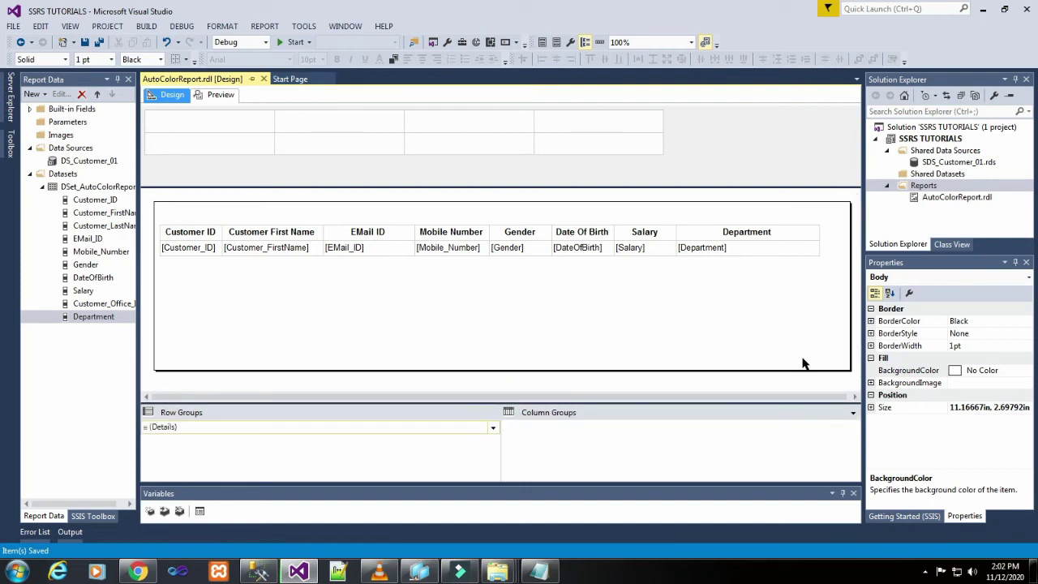
pyautogui.click(172, 233)
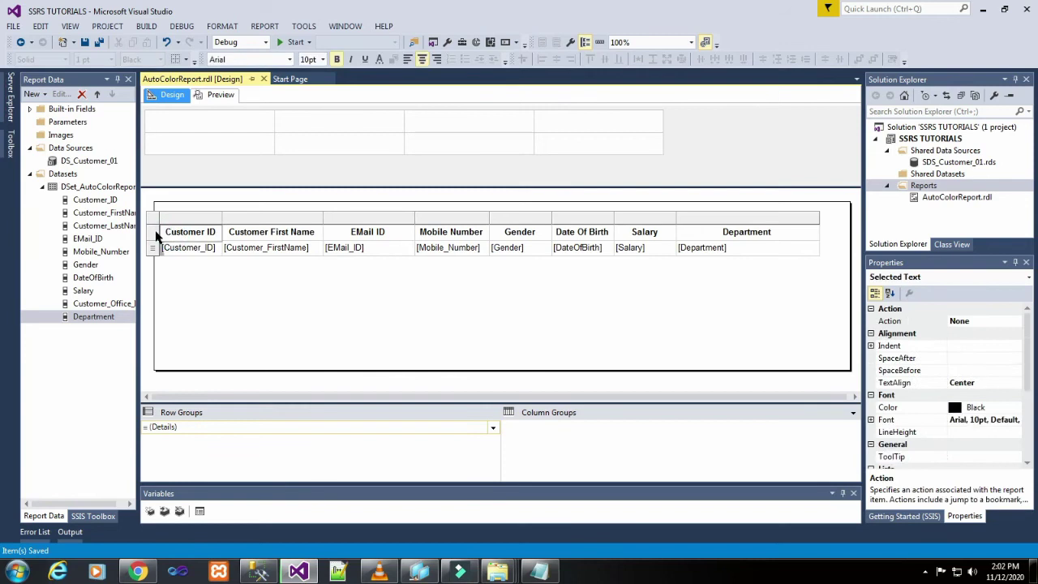
pyautogui.click(152, 232)
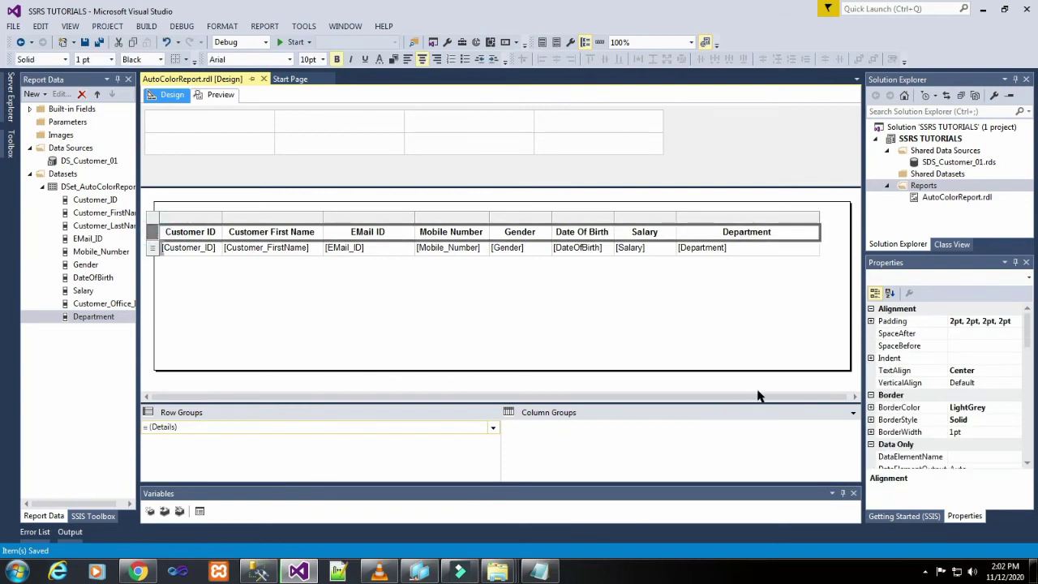
pyautogui.scroll(-1, 936, 374)
pyautogui.scroll(-1, 937, 373)
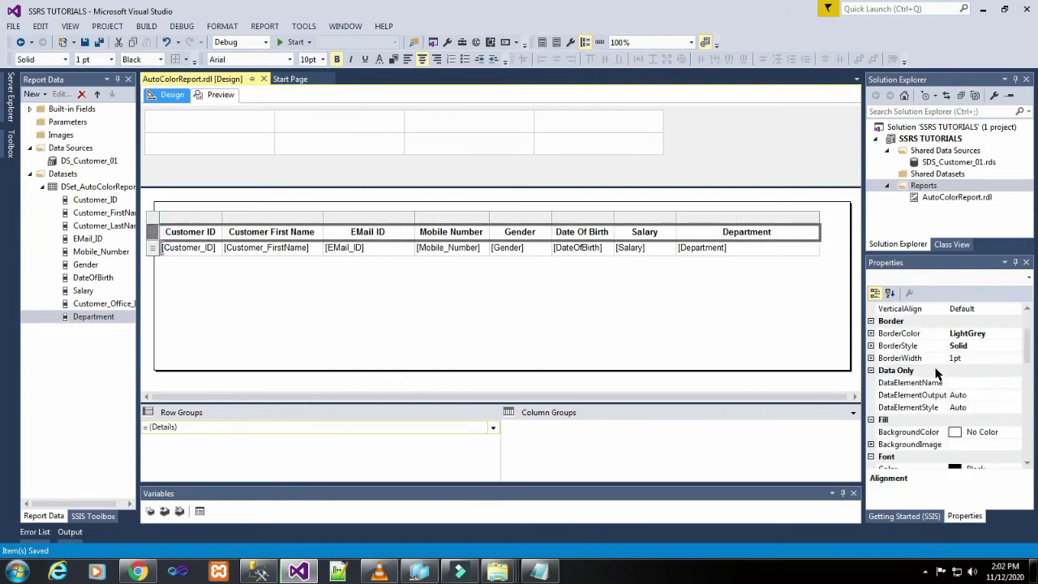
pyautogui.scroll(-2, 937, 373)
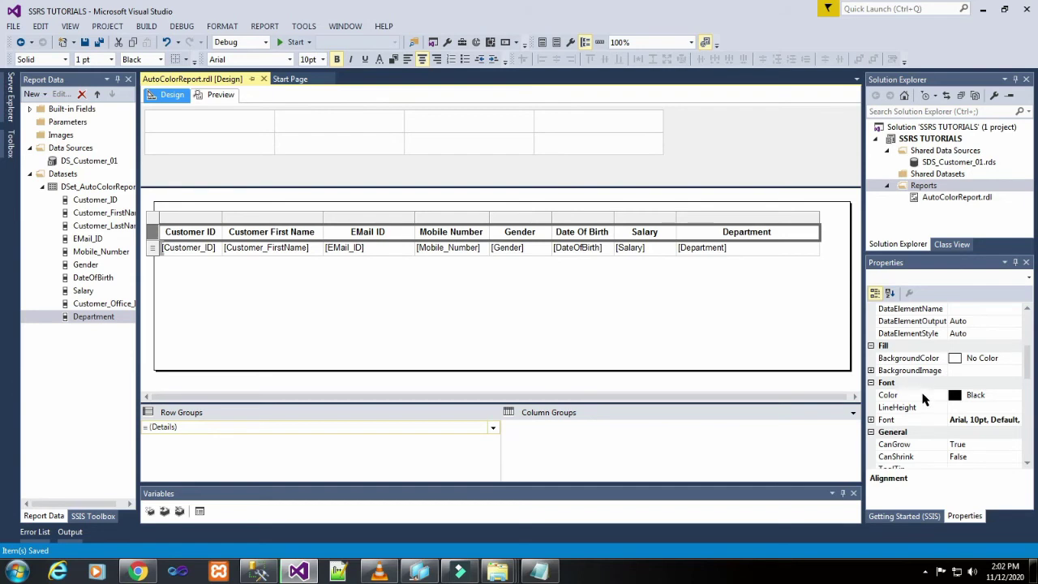
pyautogui.click(1015, 398)
pyautogui.click(1016, 398)
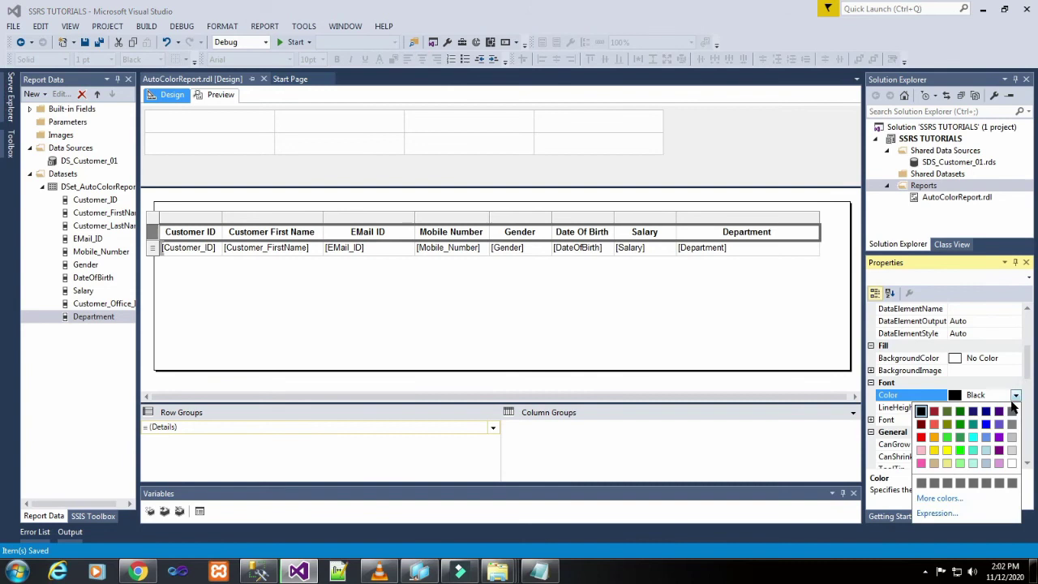
pyautogui.click(939, 516)
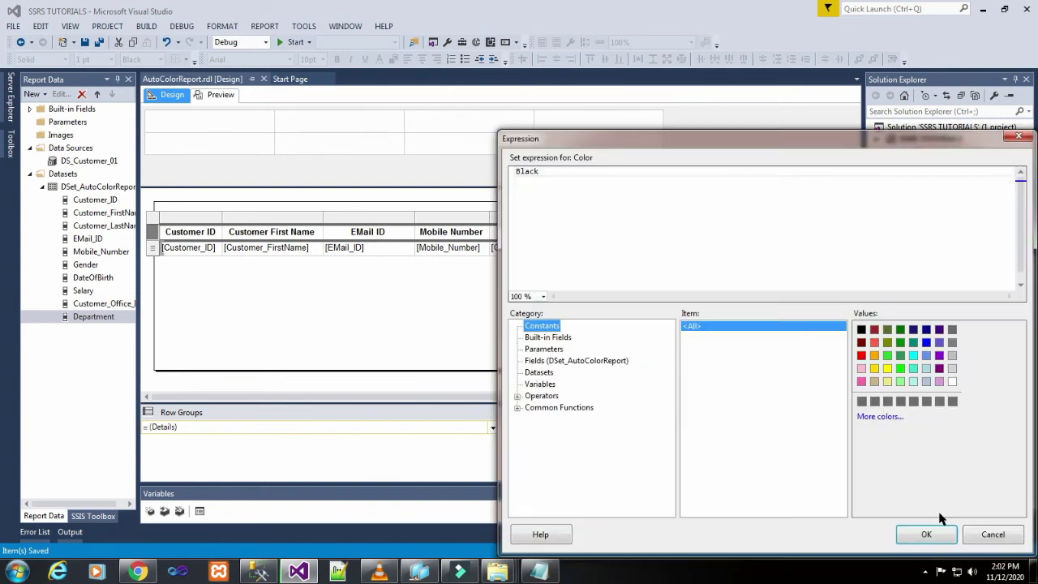
pyautogui.click(572, 172)
pyautogui.press('BackSpace')
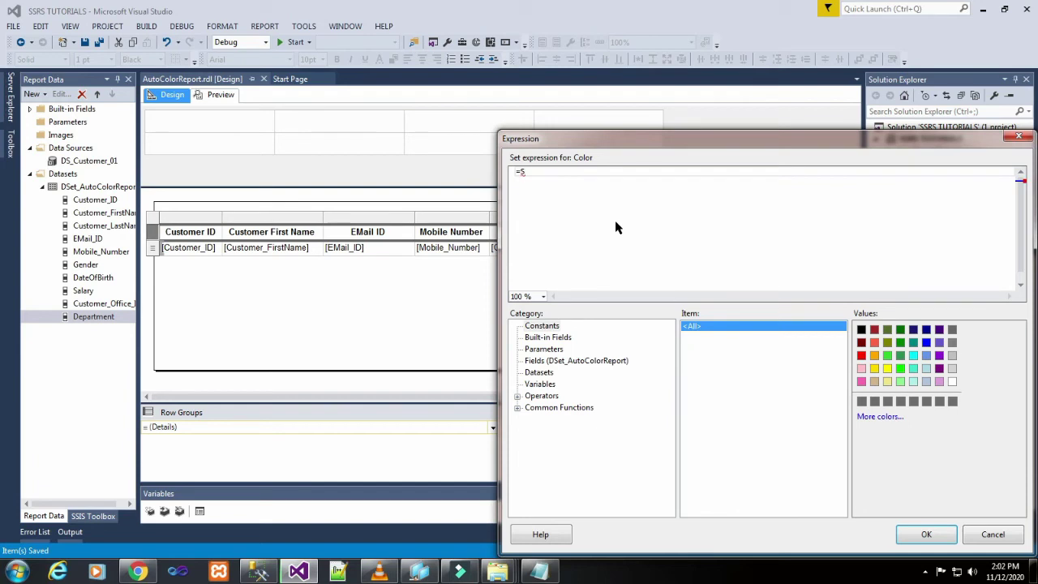
pyautogui.write('itch(')
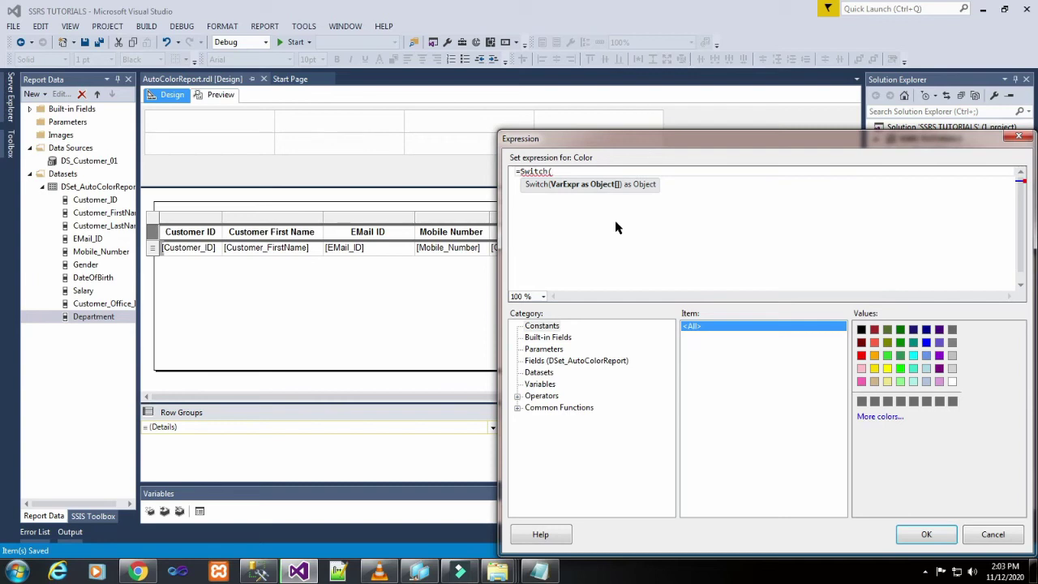
pyautogui.write('Sec')
pyautogui.press('BackSpace')
pyautogui.press('BackSpace')
pyautogui.press('BackSpace')
pyautogui.press('BackSpace')
pyautogui.press('BackSpace')
pyautogui.press('BackSpace')
pyautogui.press('BackSpace')
pyautogui.press('BackSpace')
pyautogui.press('BackSpace')
pyautogui.press('BackSpace')
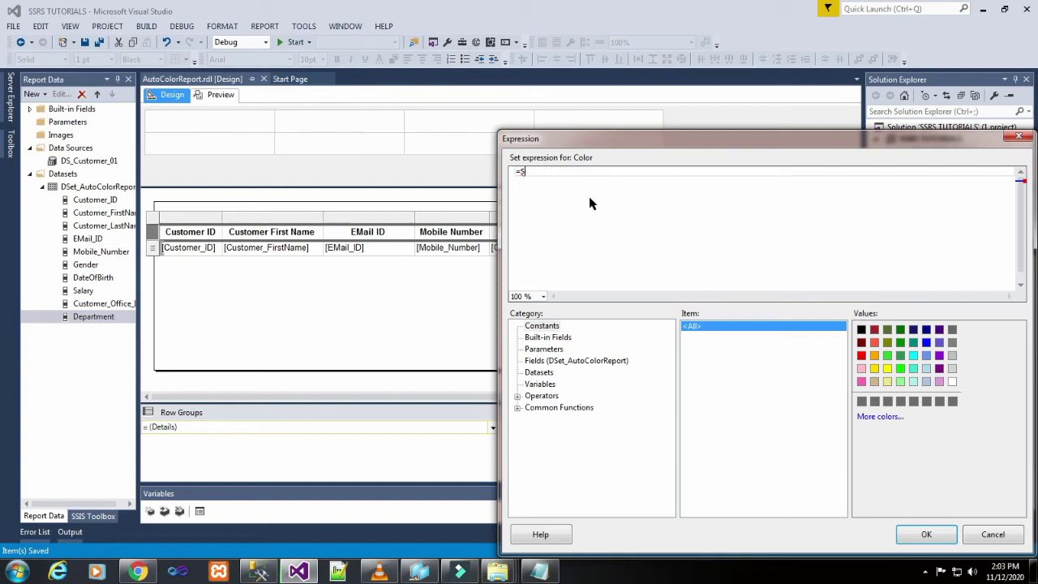
pyautogui.press('BackSpace')
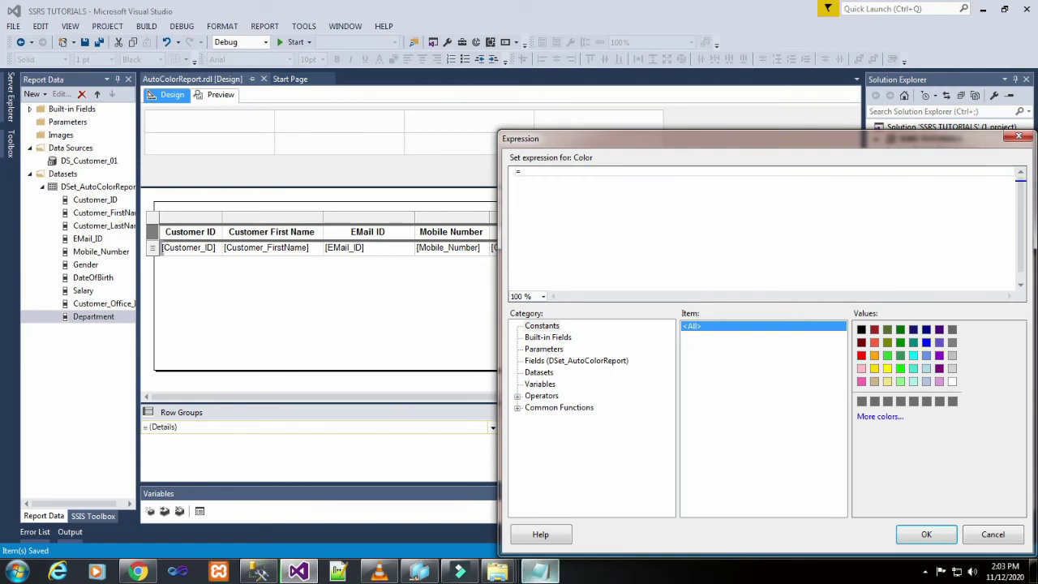
# Copy the full Switch(Second(now)) color expression from the Test SSRS Notepad file into the Color expression, leaving a single leading equals sign
pyautogui.click(536, 572)
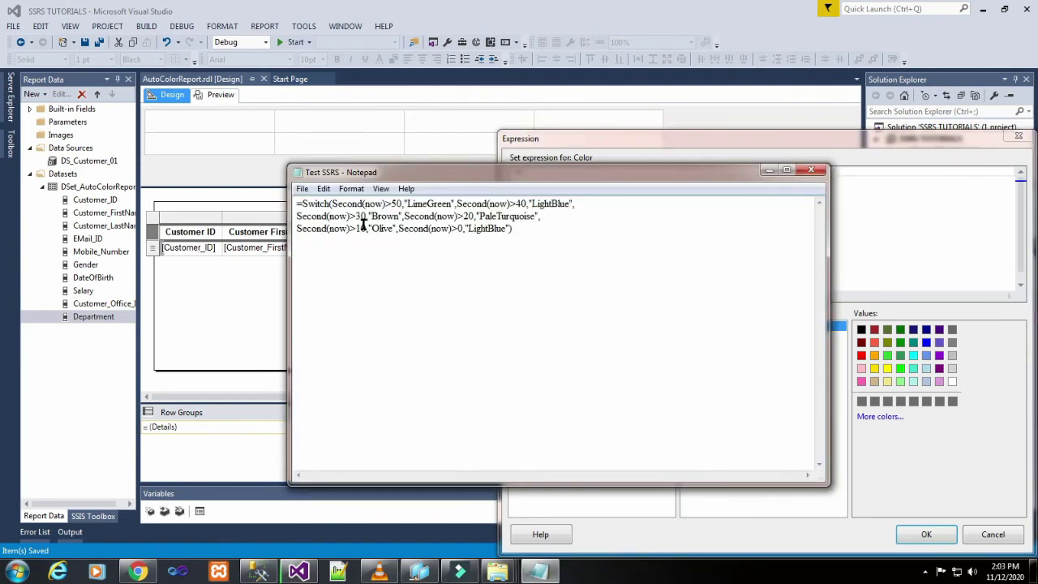
pyautogui.moveTo(297, 204); pyautogui.dragTo(525, 239)
pyautogui.hotkey('ctrl', 'c')
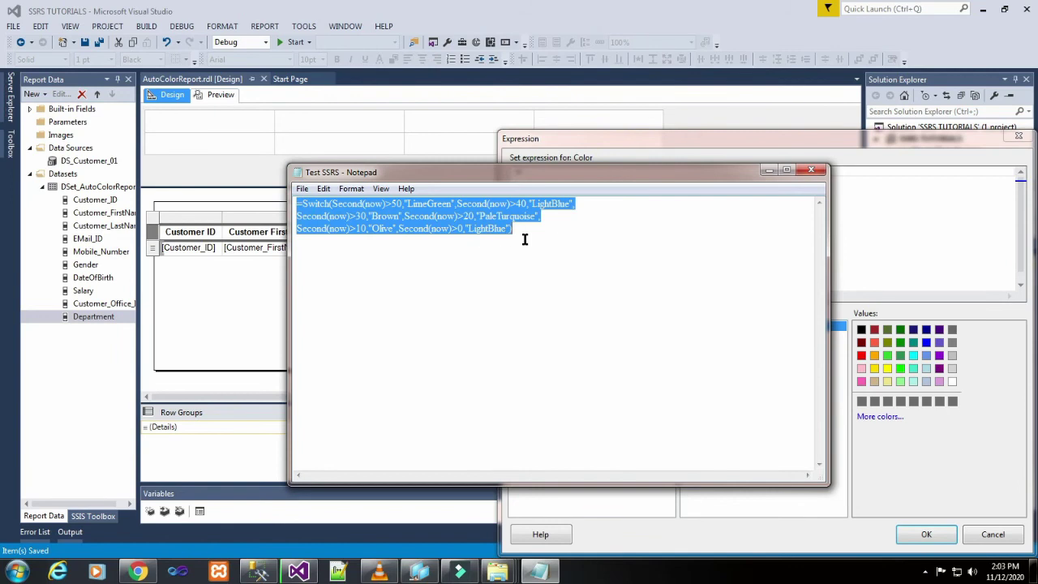
pyautogui.click(863, 234)
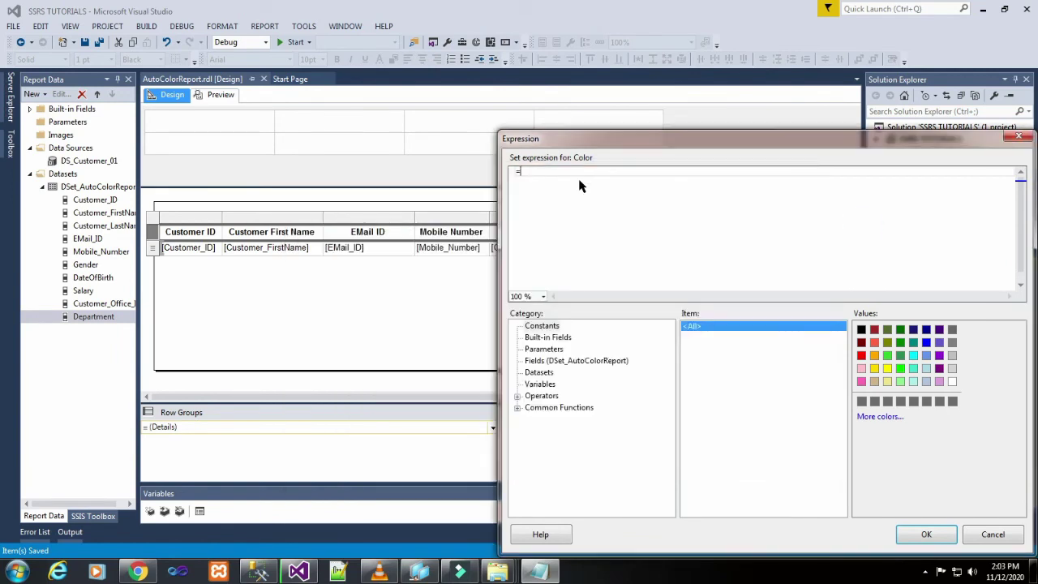
pyautogui.hotkey('ctrl', 'v')
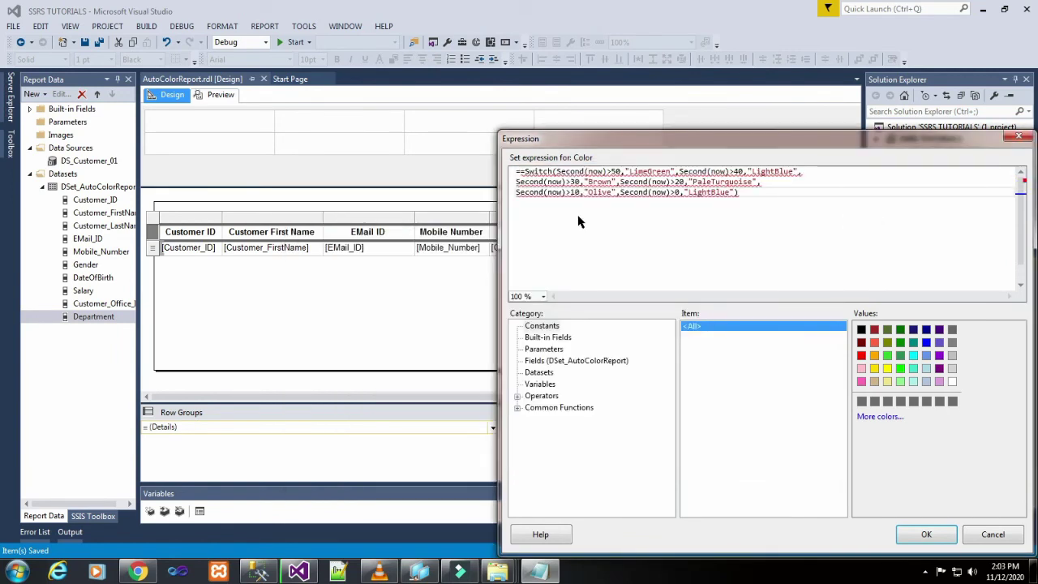
pyautogui.click(577, 215)
pyautogui.click(556, 172)
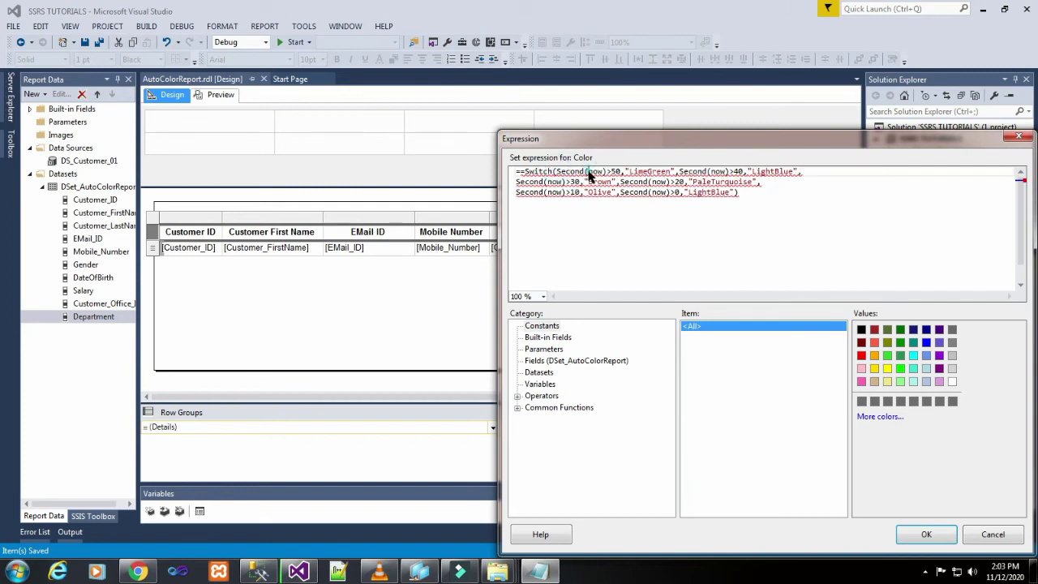
pyautogui.click(621, 174)
pyautogui.moveTo(621, 176); pyautogui.dragTo(522, 174)
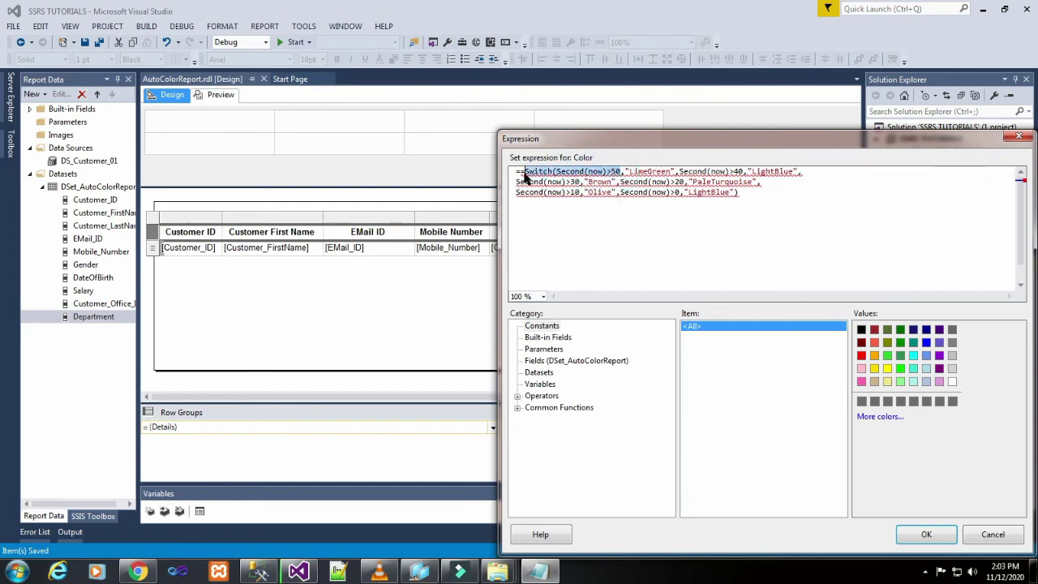
pyautogui.click(522, 174)
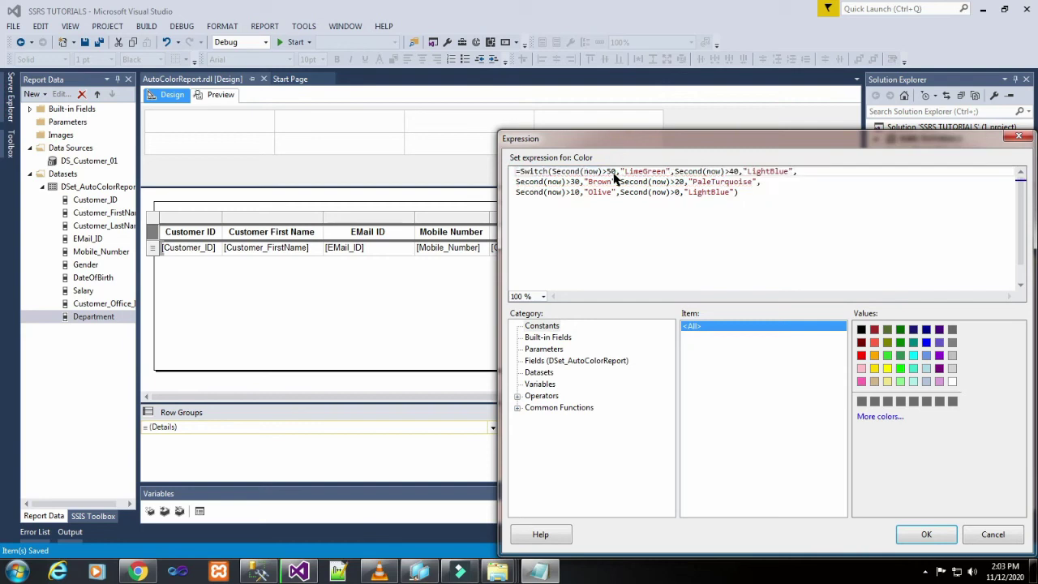
# Review the seconds thresholds and color names in the Switch expression, and apply it as the header row's font color
pyautogui.moveTo(620, 175); pyautogui.dragTo(521, 176)
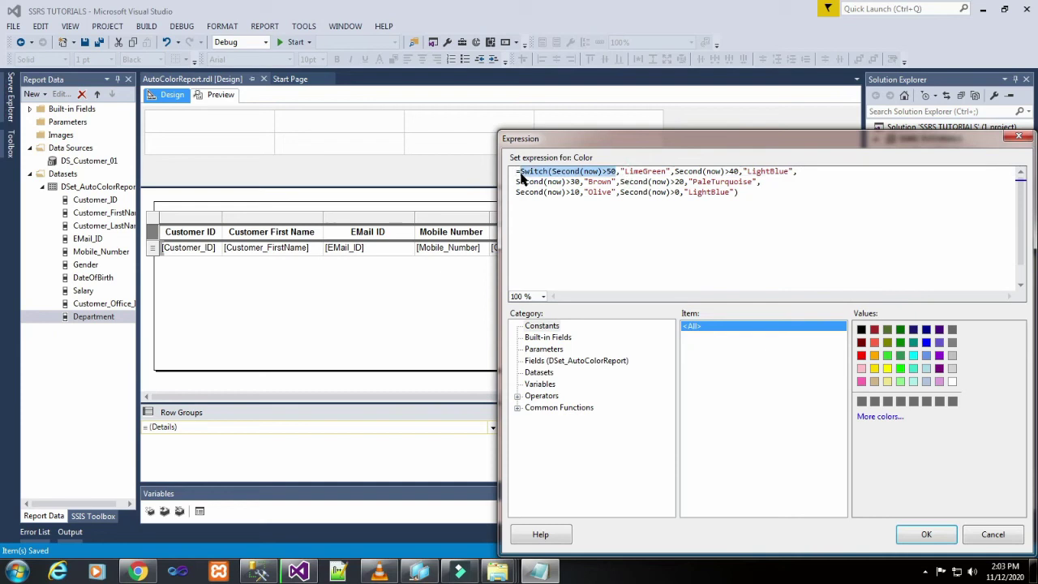
pyautogui.click(623, 174)
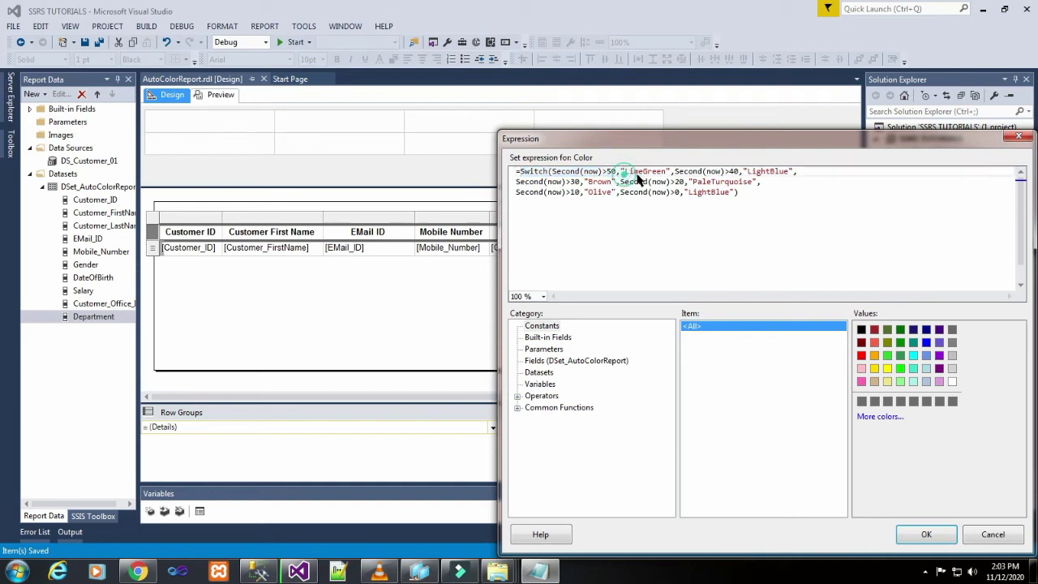
pyautogui.doubleClick(641, 173)
pyautogui.click(678, 208)
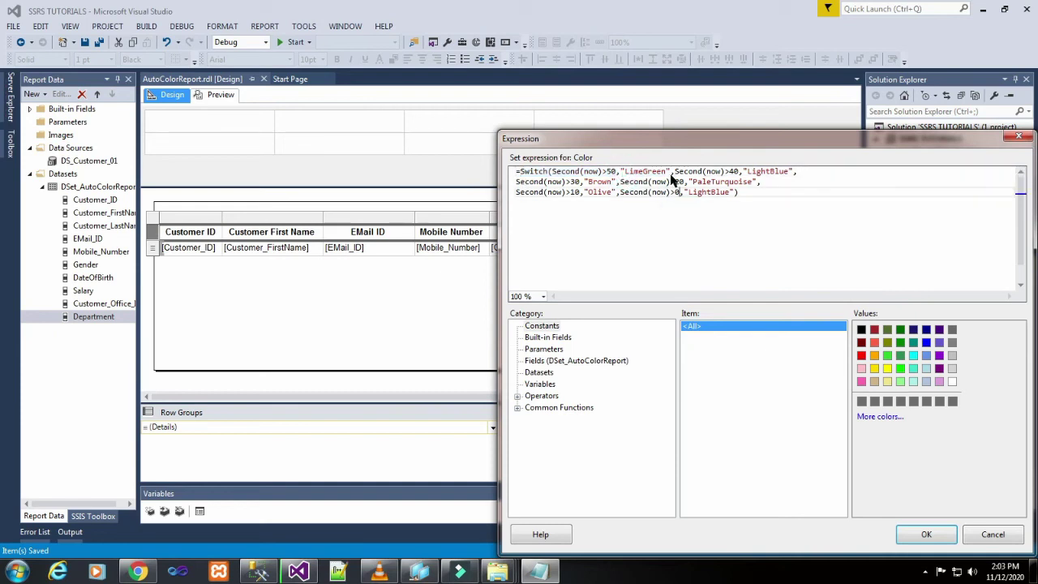
pyautogui.click(734, 173)
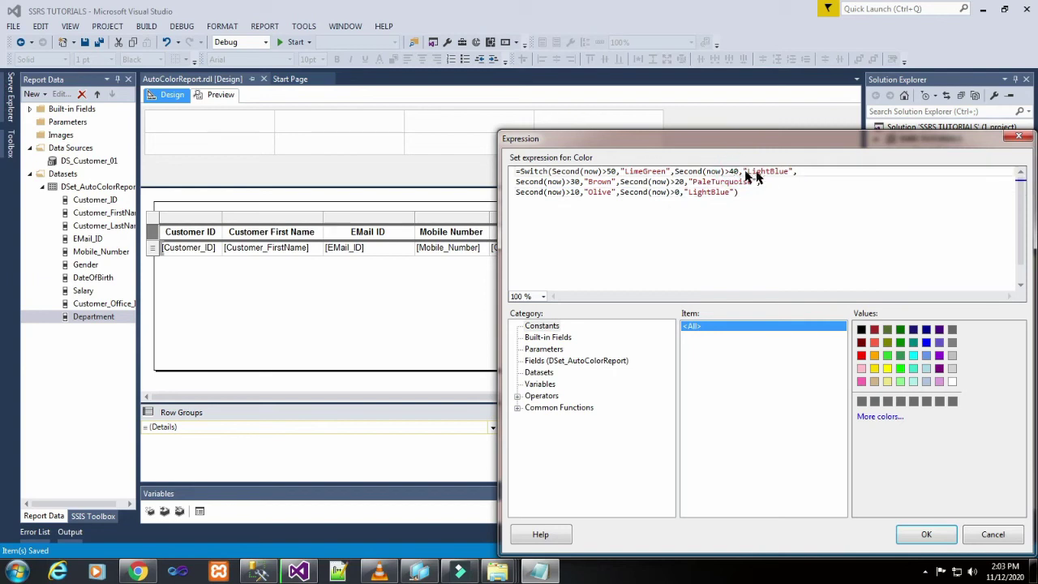
pyautogui.click(765, 173)
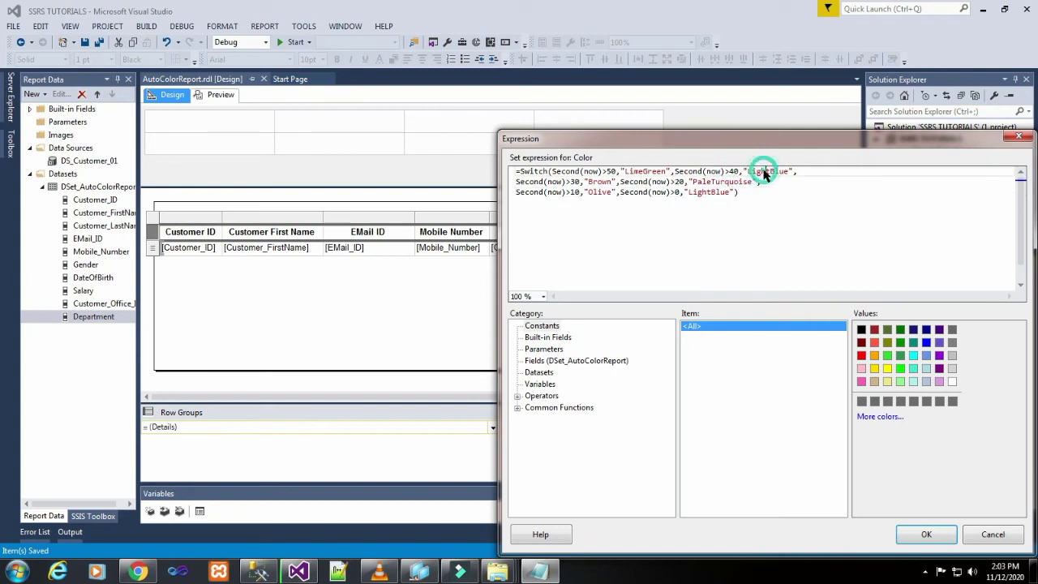
pyautogui.doubleClick(574, 181)
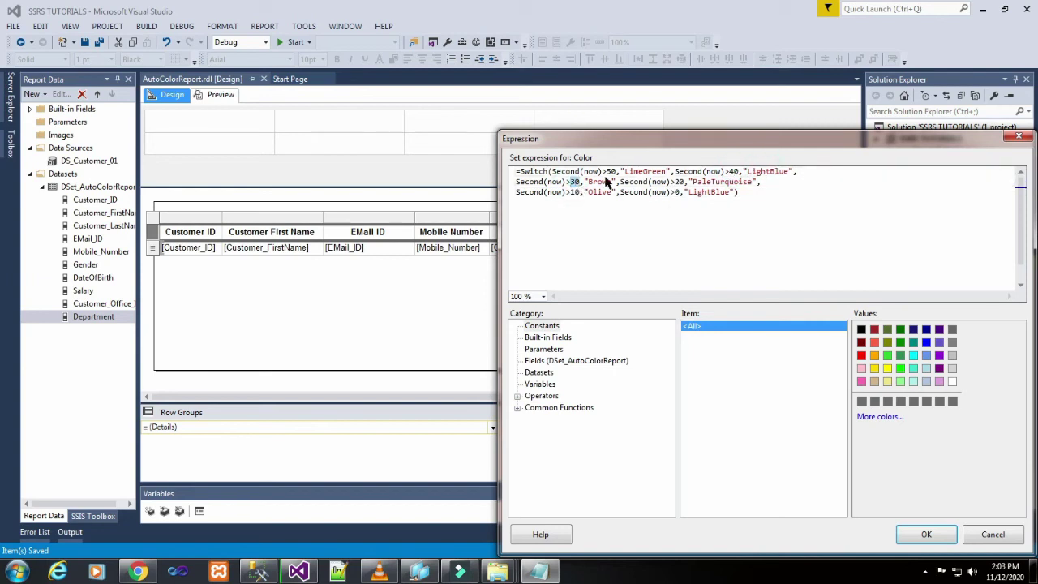
pyautogui.doubleClick(680, 182)
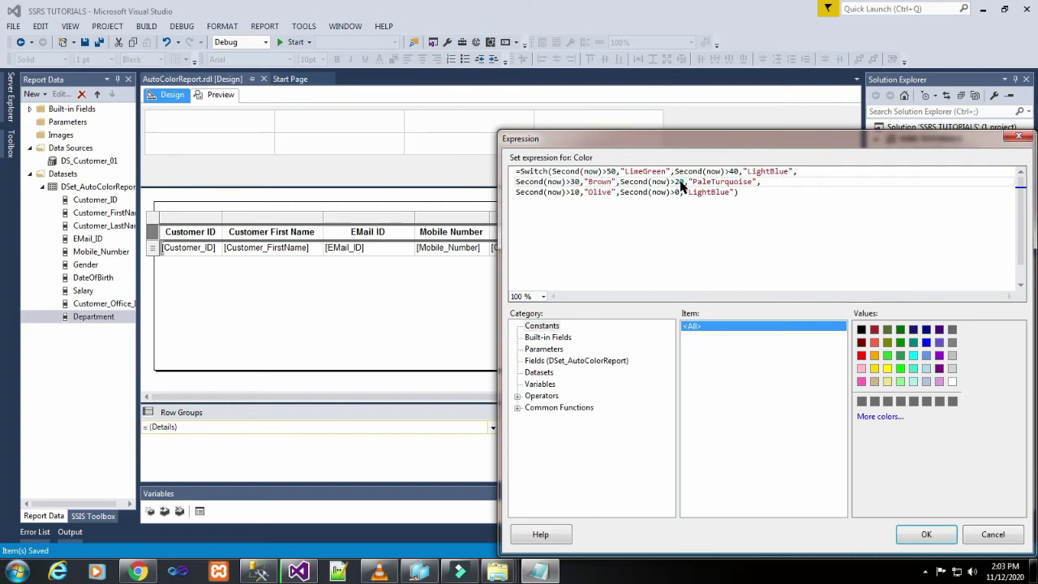
pyautogui.click(681, 184)
pyautogui.click(702, 183)
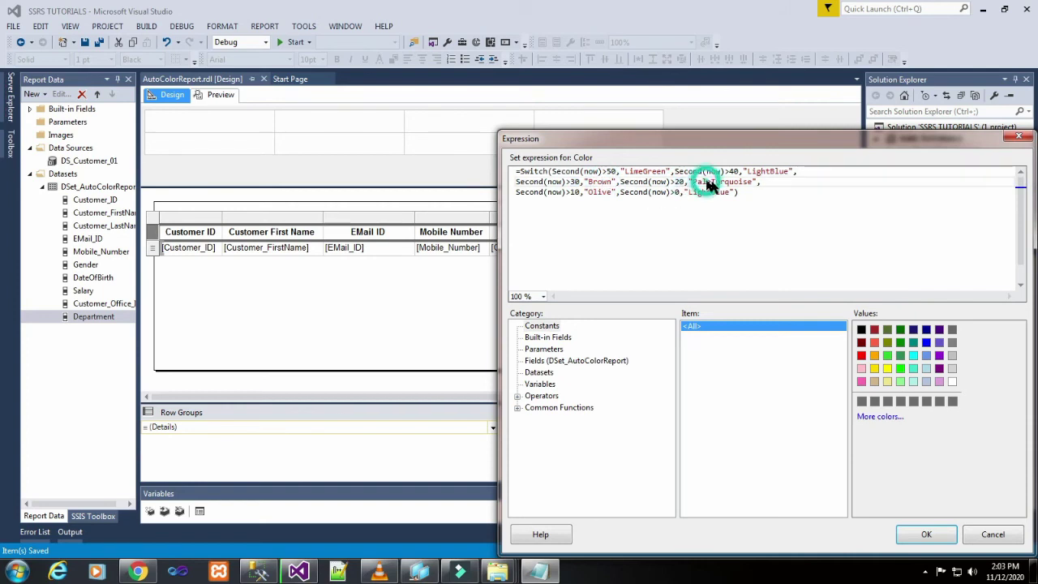
pyautogui.doubleClick(574, 192)
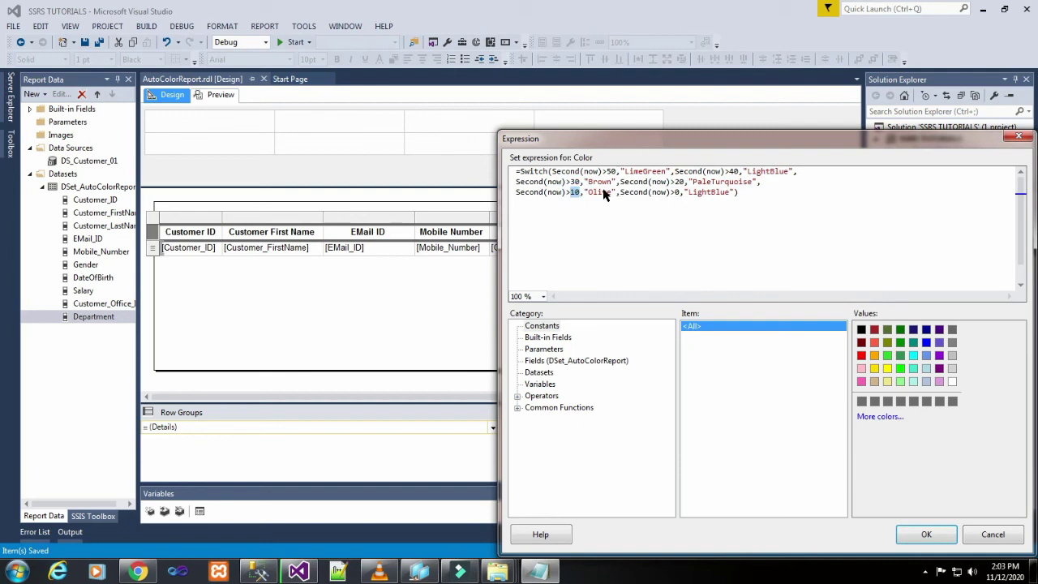
pyautogui.click(676, 193)
pyautogui.click(717, 193)
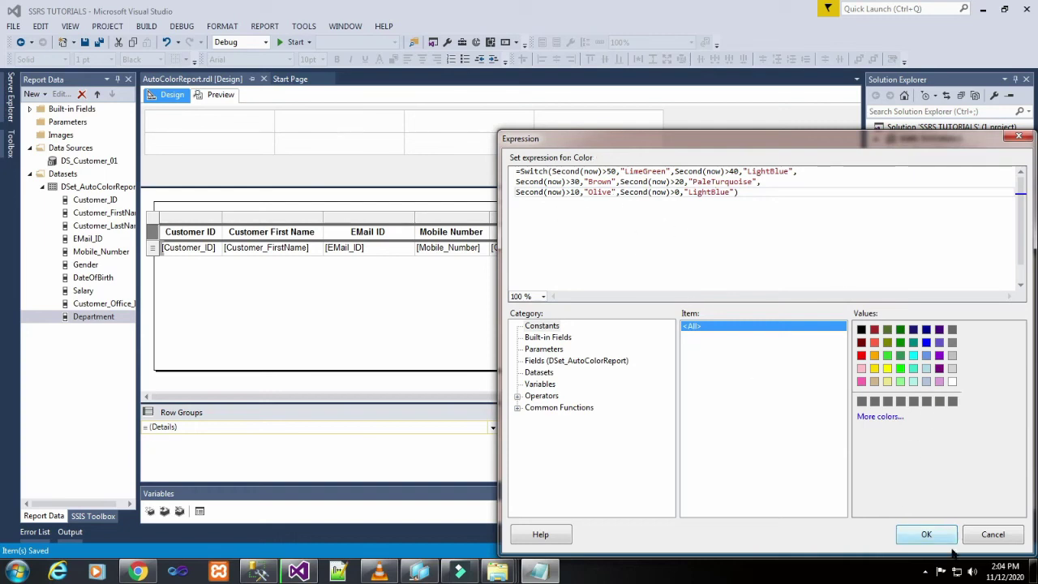
pyautogui.click(926, 532)
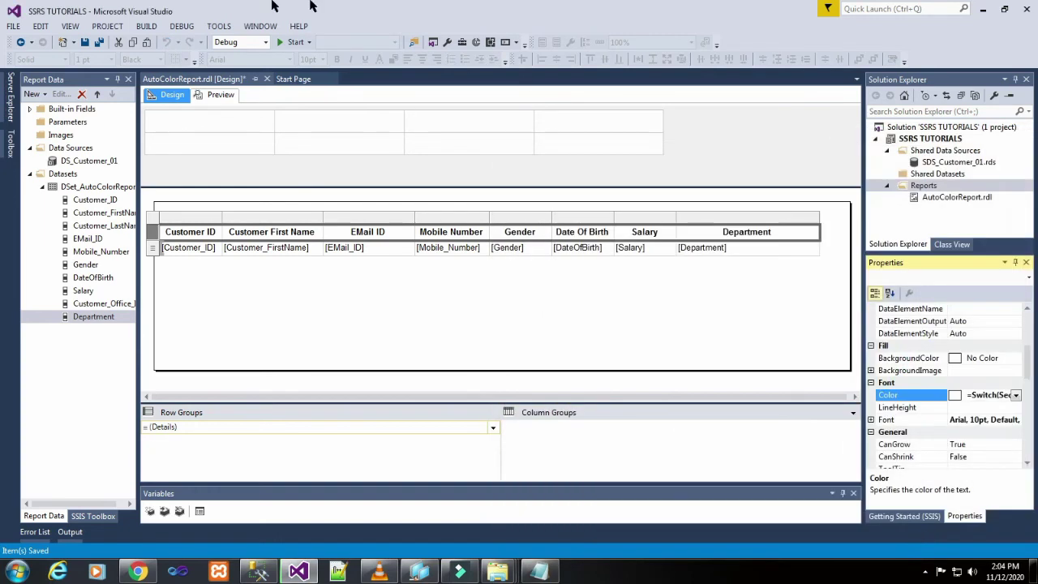
# Replace Black in the table details row's font color expression with =Switch(Second(now)>50,"Yellow", using the Yellow constant
pyautogui.click(152, 250)
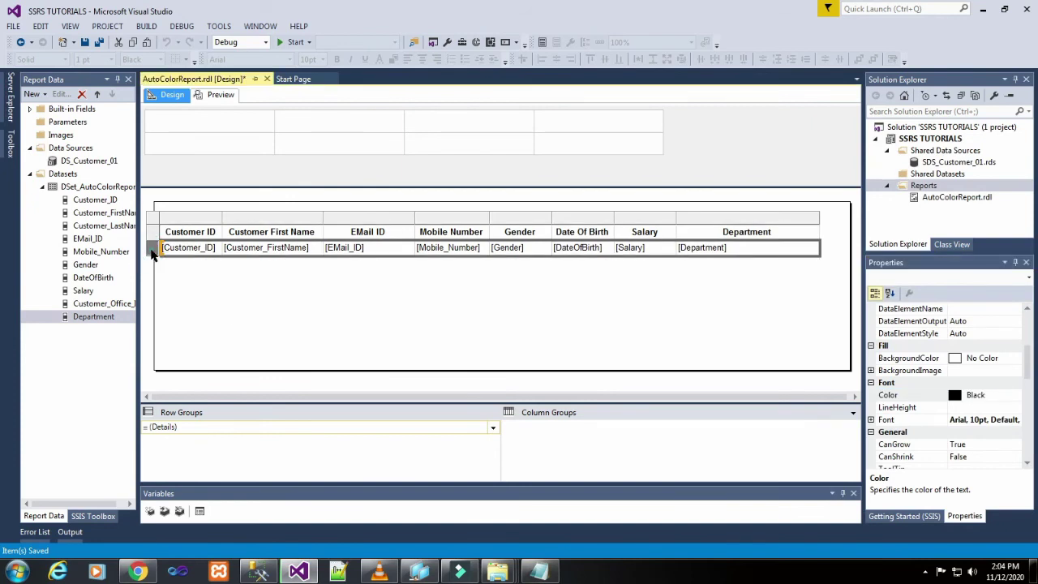
pyautogui.click(1012, 398)
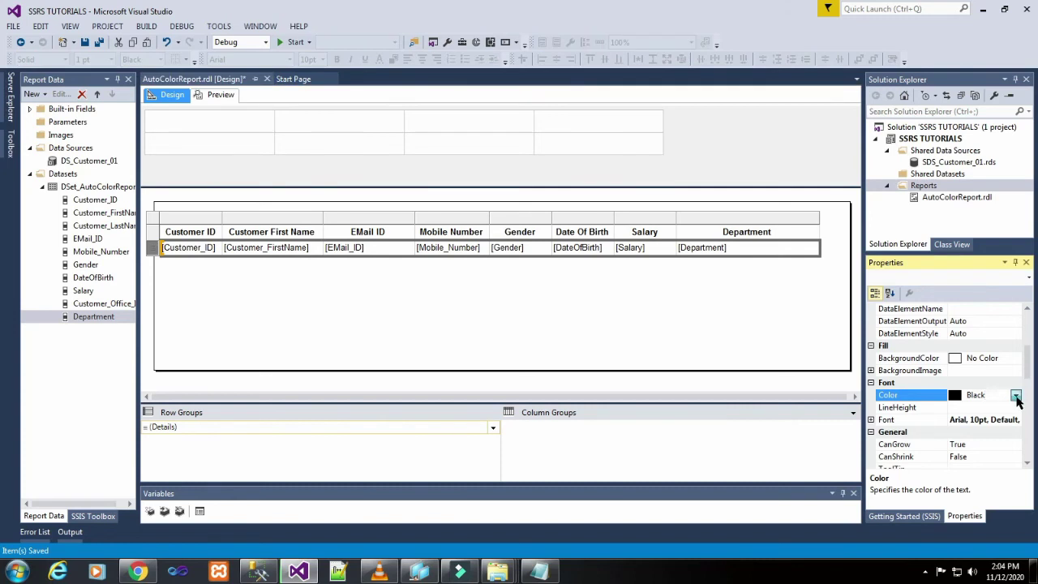
pyautogui.click(1016, 395)
pyautogui.click(939, 514)
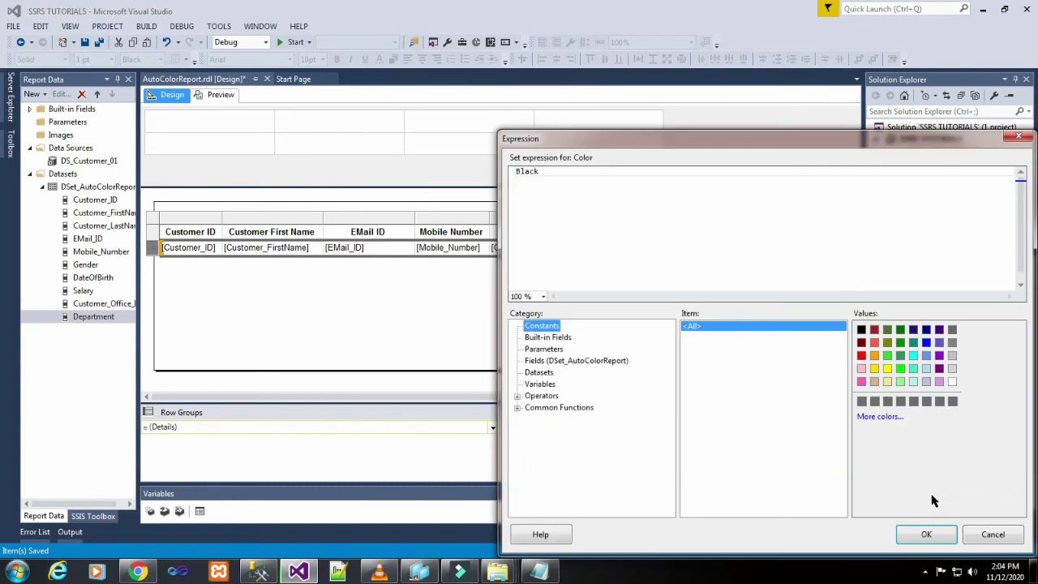
pyautogui.click(552, 172)
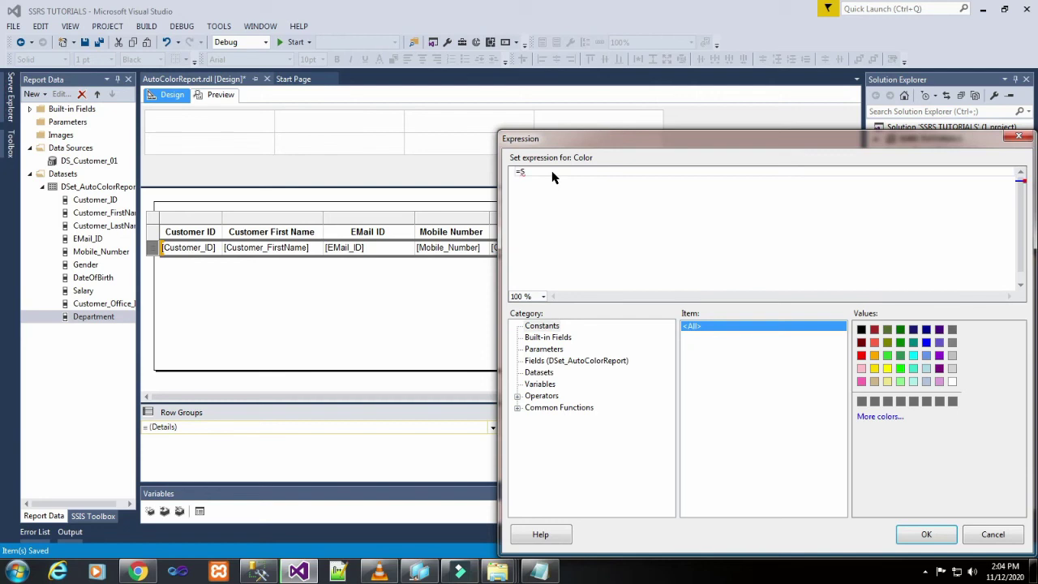
pyautogui.write('ch(')
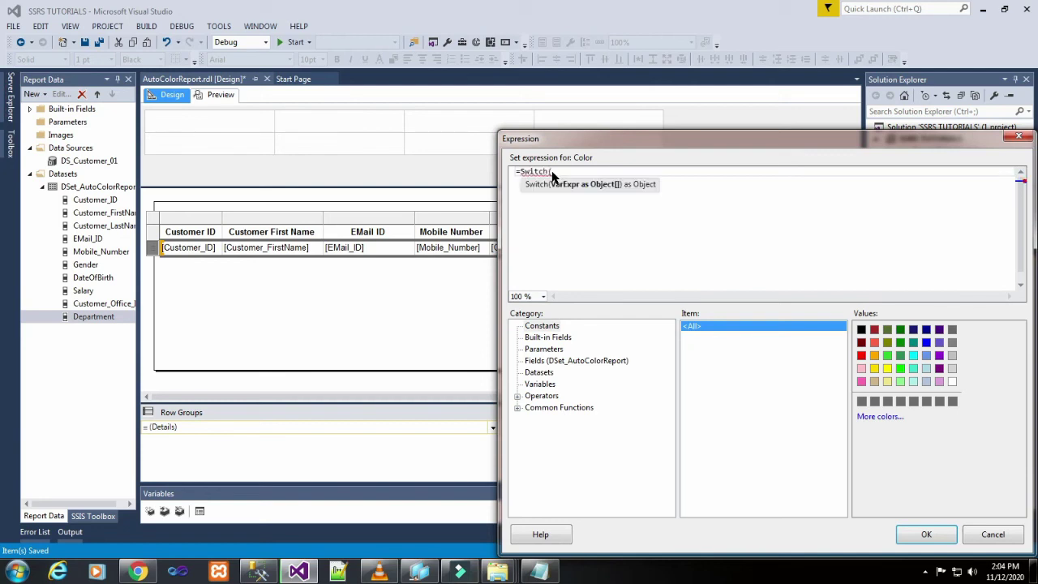
pyautogui.write('Second(')
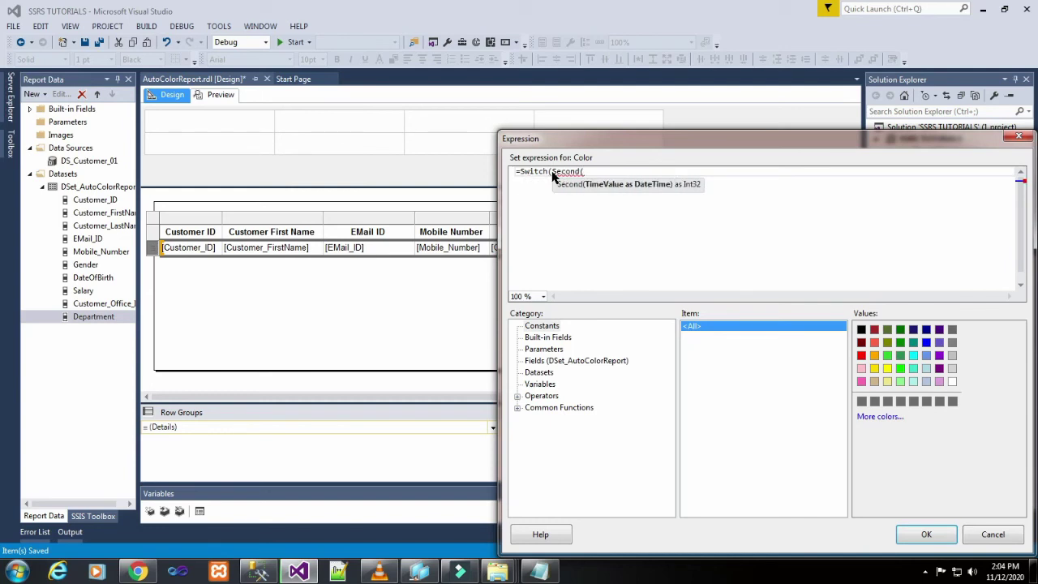
pyautogui.write('now)')
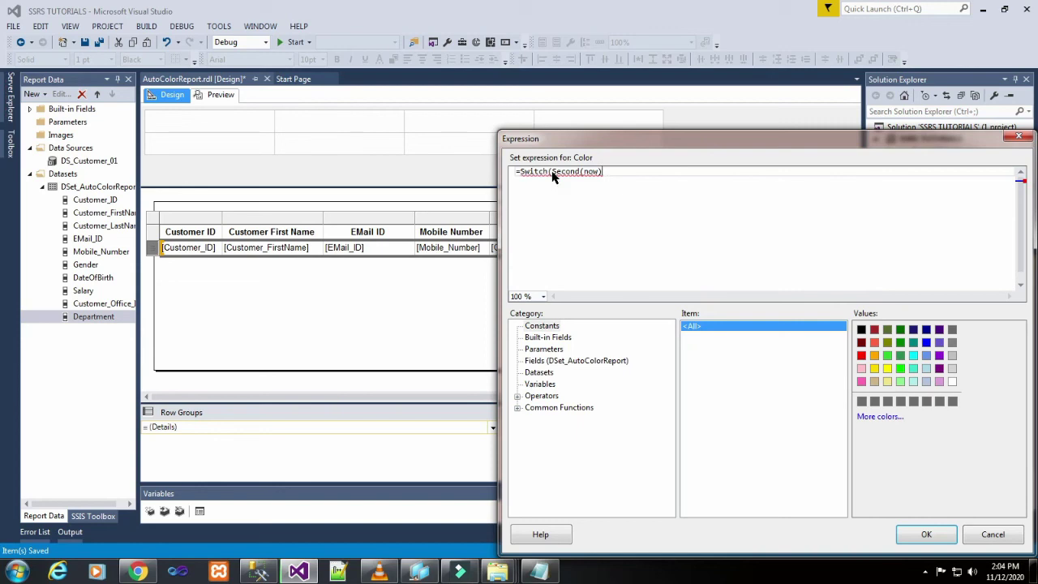
pyautogui.write('>50,')
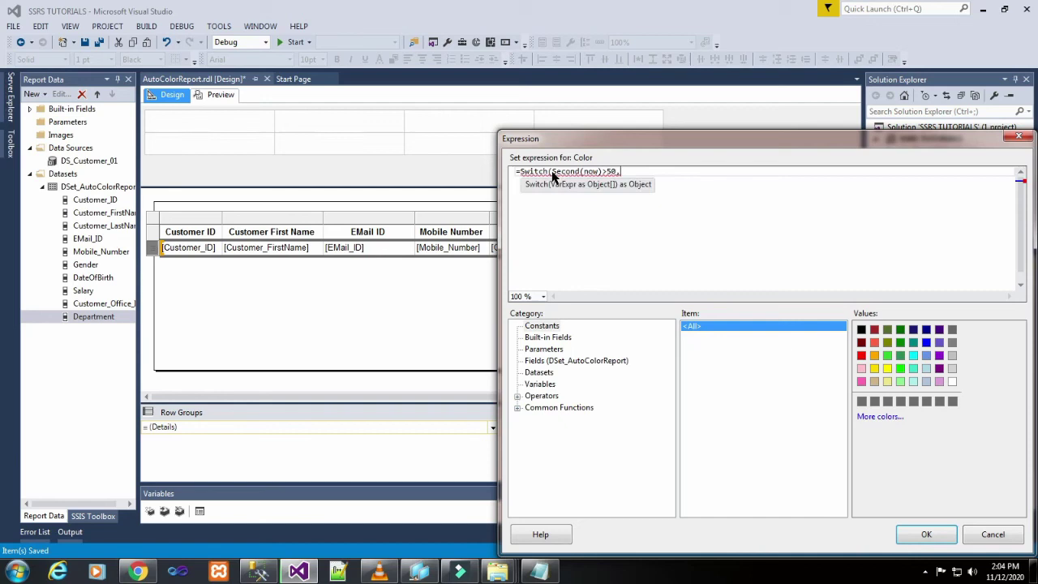
pyautogui.doubleClick(887, 370)
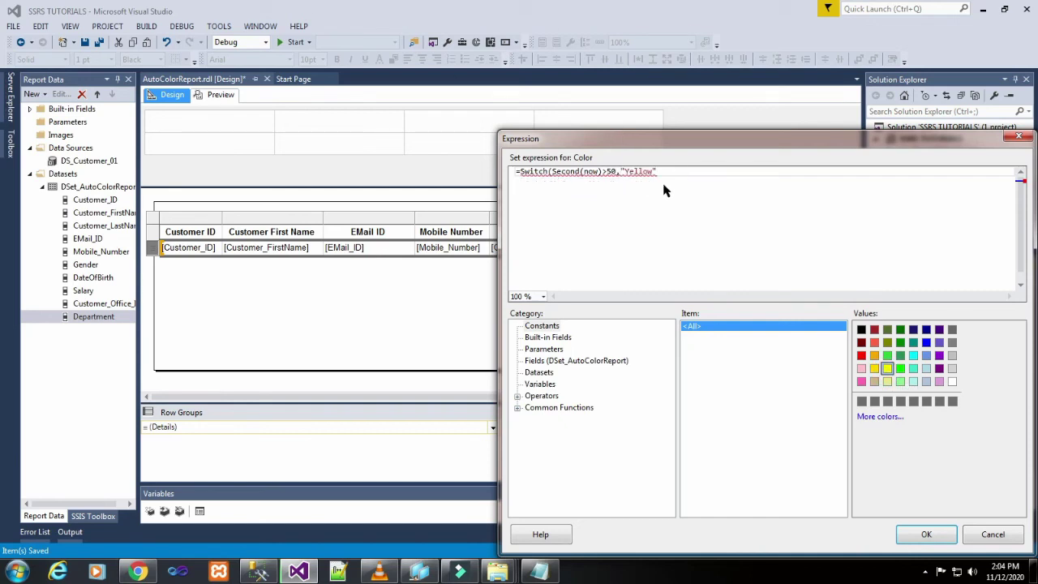
pyautogui.write(',')
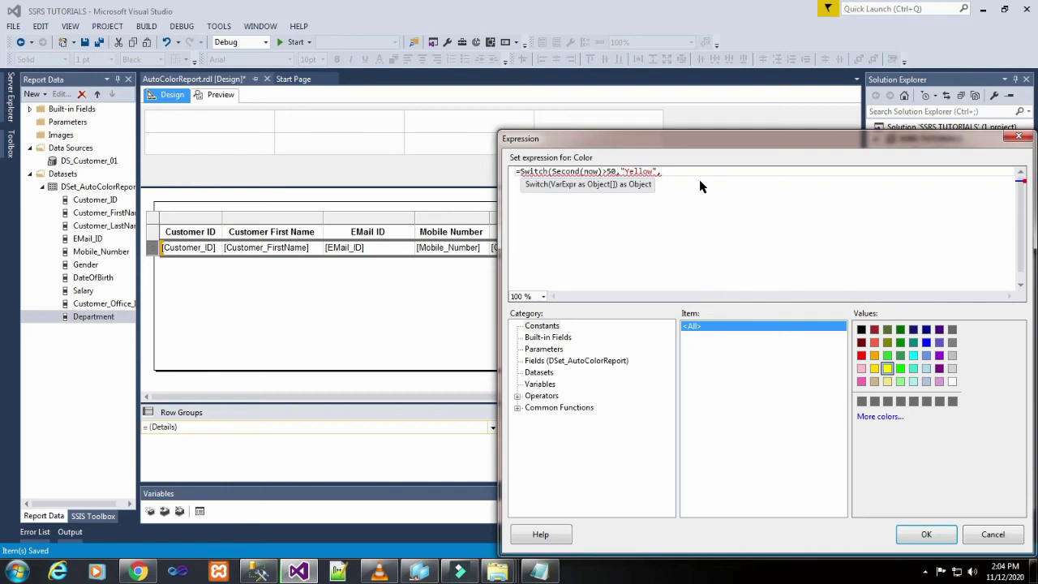
pyautogui.write('S')
pyautogui.press('BackSpace')
pyautogui.press('BackSpace')
# Append the remaining conditions, from Second(now)>40,"LightBlue" through Second(now)>0,"LightBlue"), copied from the Test SSRS Notepad file, to the details row's color expression
pyautogui.click(538, 572)
pyautogui.click(654, 276)
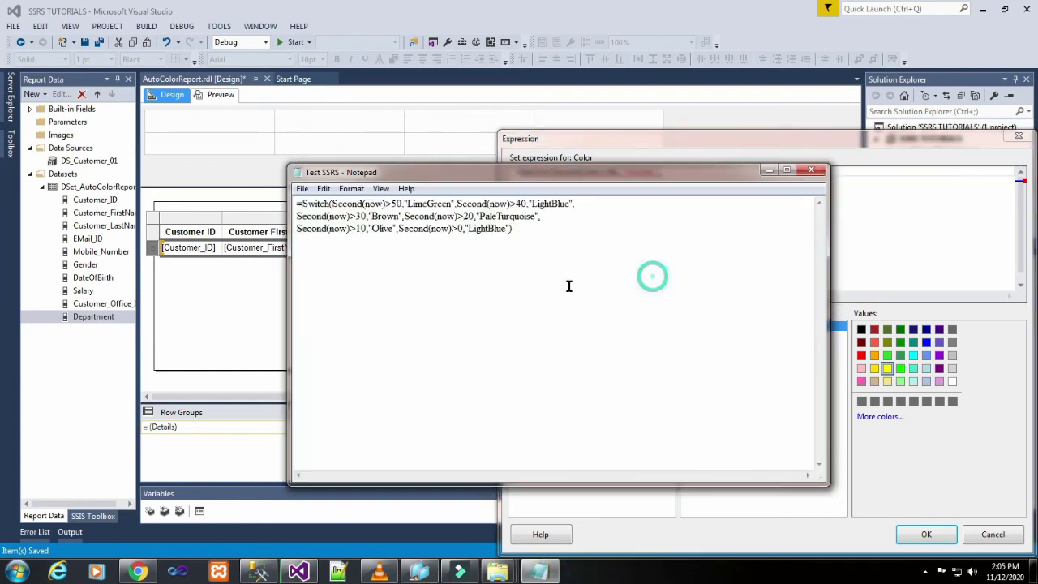
pyautogui.moveTo(458, 204); pyautogui.dragTo(511, 231)
pyautogui.rightClick(492, 230)
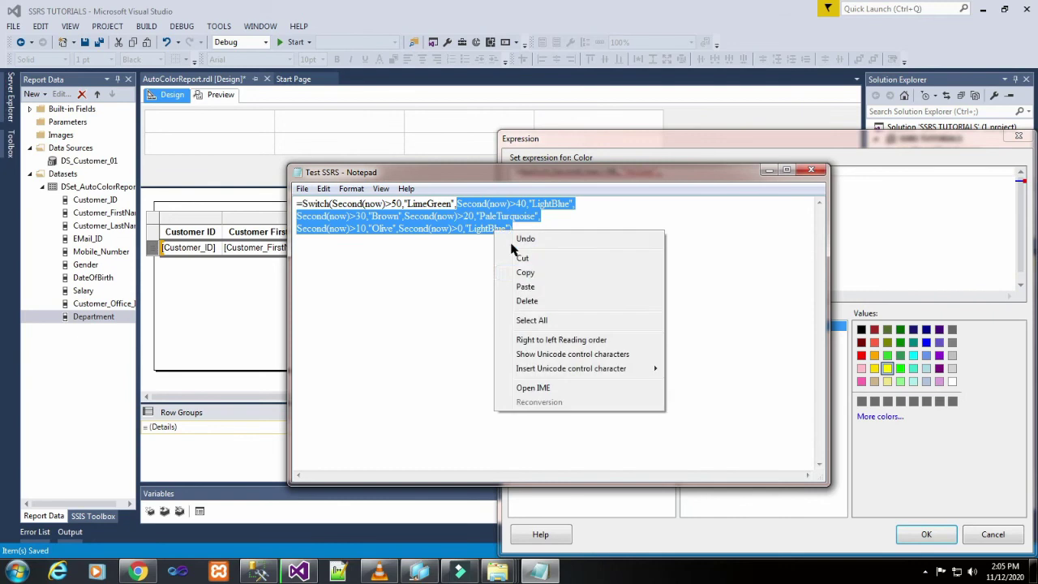
pyautogui.click(540, 279)
pyautogui.click(865, 270)
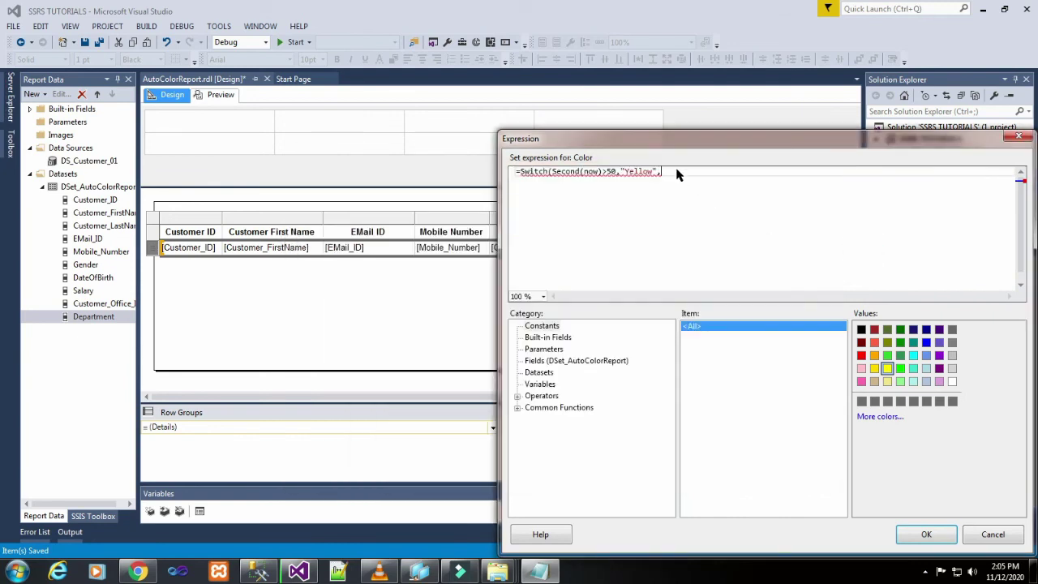
pyautogui.rightClick(679, 171)
pyautogui.click(708, 240)
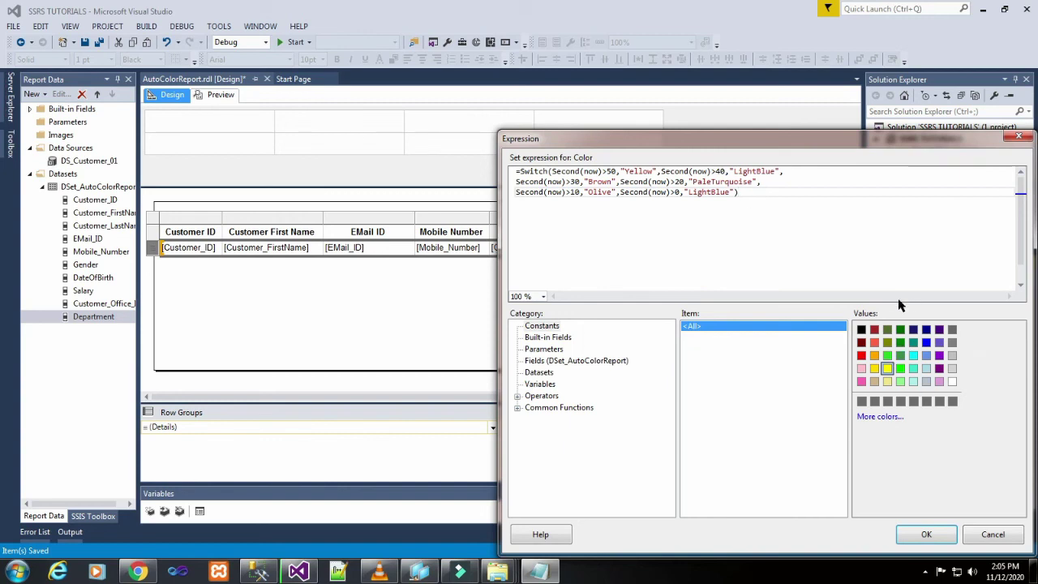
# Apply the completed Switch(Second(now)) expression as the table details row's font color
pyautogui.click(926, 532)
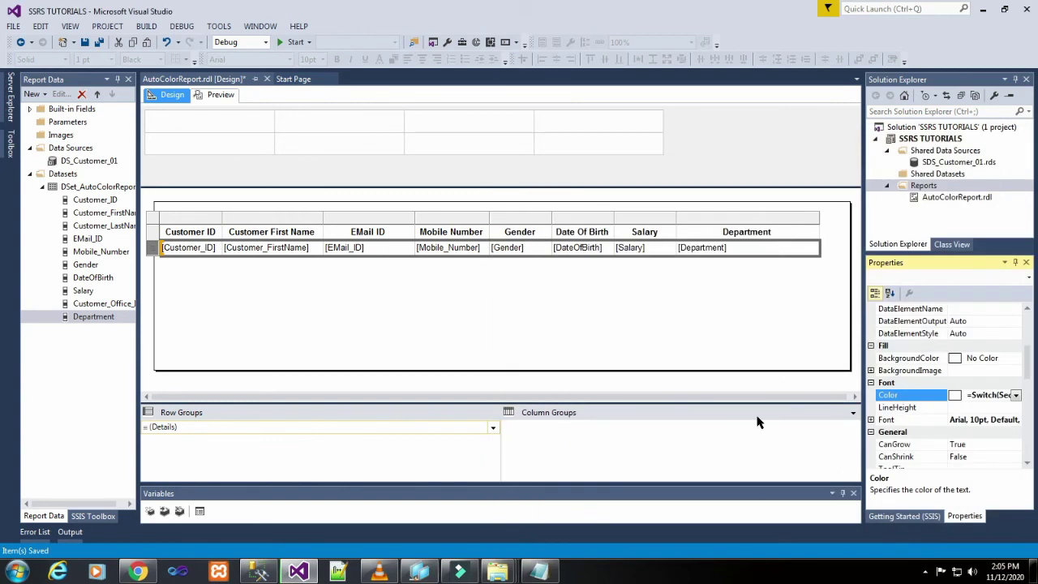
# Set the AutoRefresh property of the report itself to 10 seconds
pyautogui.click(731, 383)
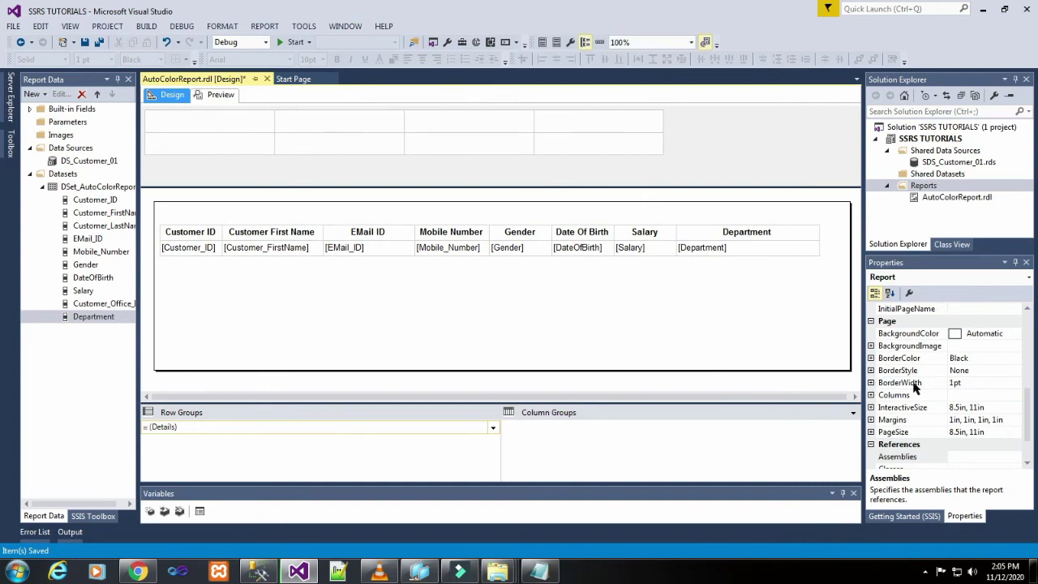
pyautogui.scroll(-1, 909, 362)
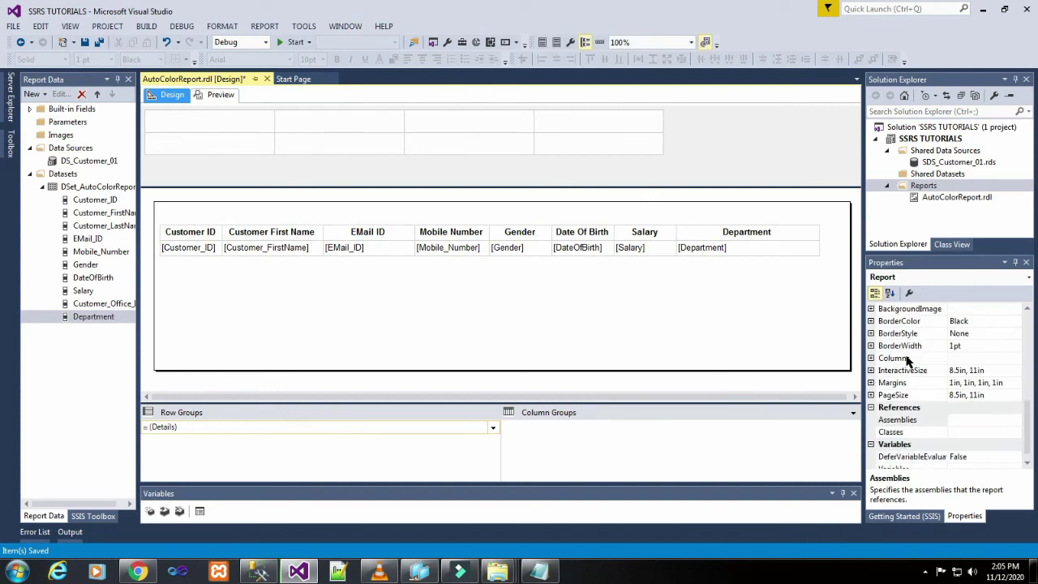
pyautogui.scroll(-1, 908, 363)
pyautogui.scroll(4, 908, 363)
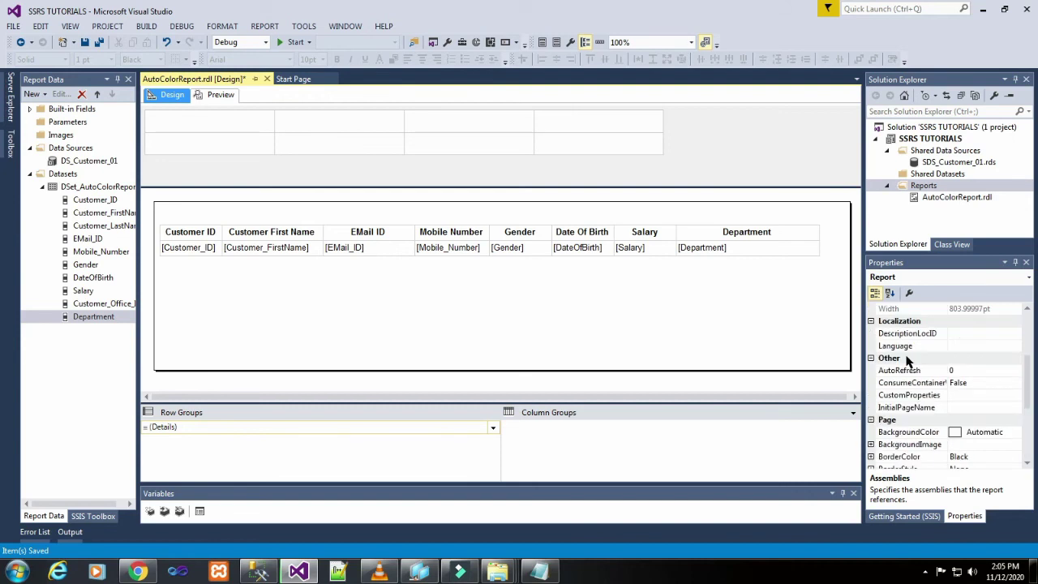
pyautogui.scroll(1, 908, 360)
pyautogui.scroll(-2, 980, 410)
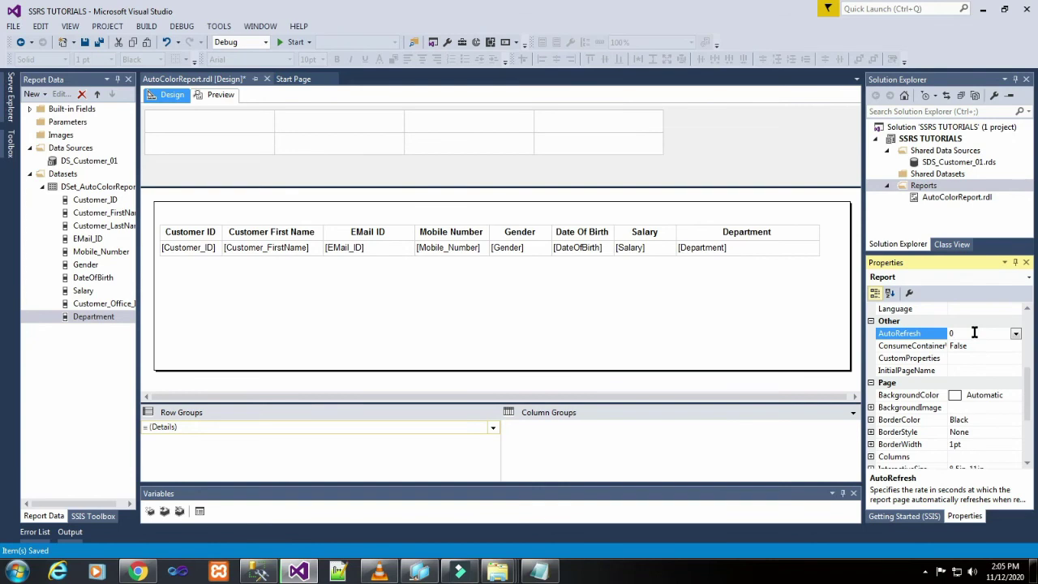
pyautogui.press('BackSpace')
pyautogui.write('10')
pyautogui.click(821, 387)
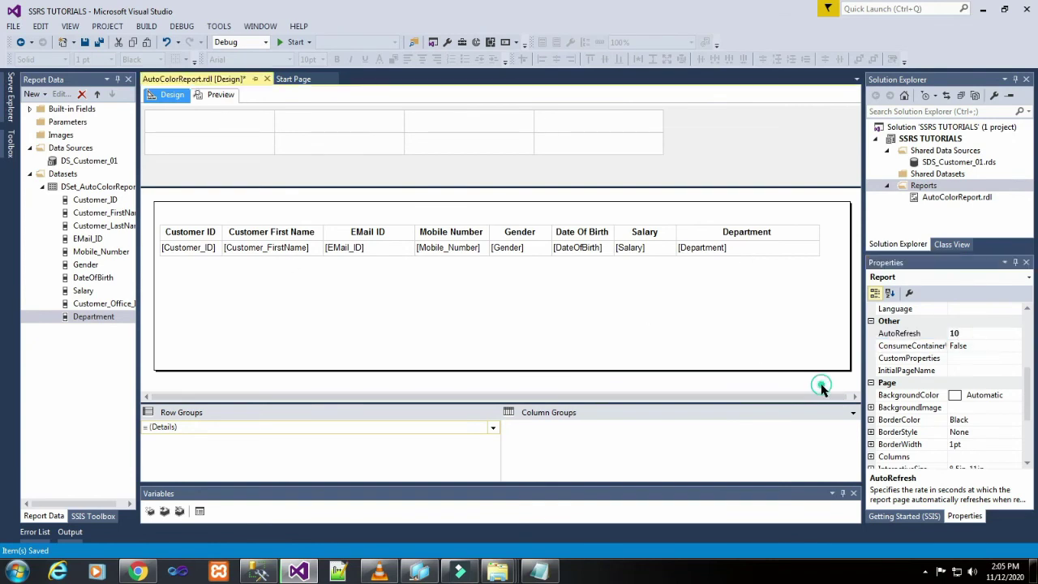
# Save AutoColorReport.rdl and preview the rendered report
pyautogui.click(85, 41)
pyautogui.click(210, 95)
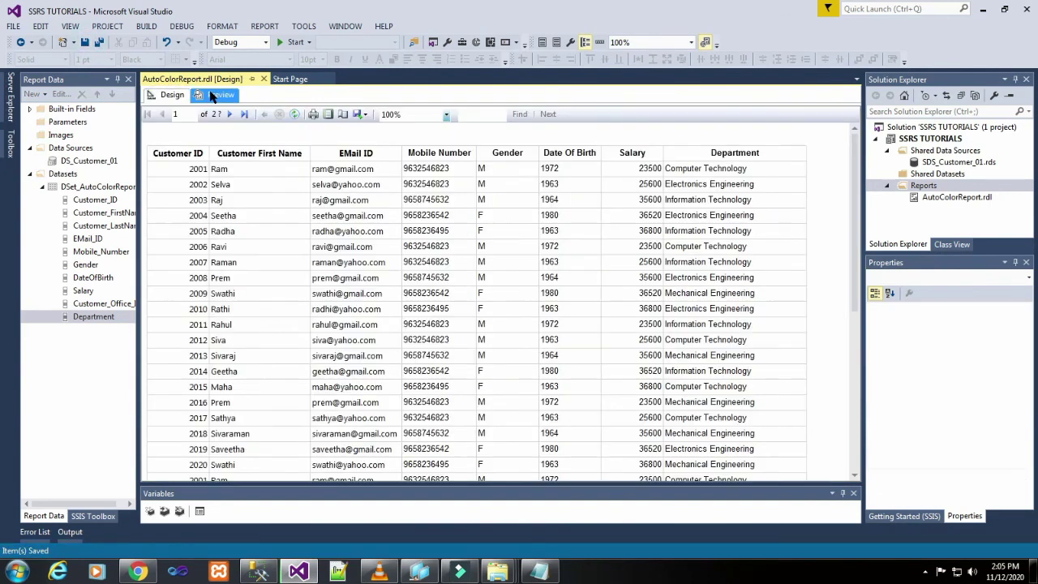